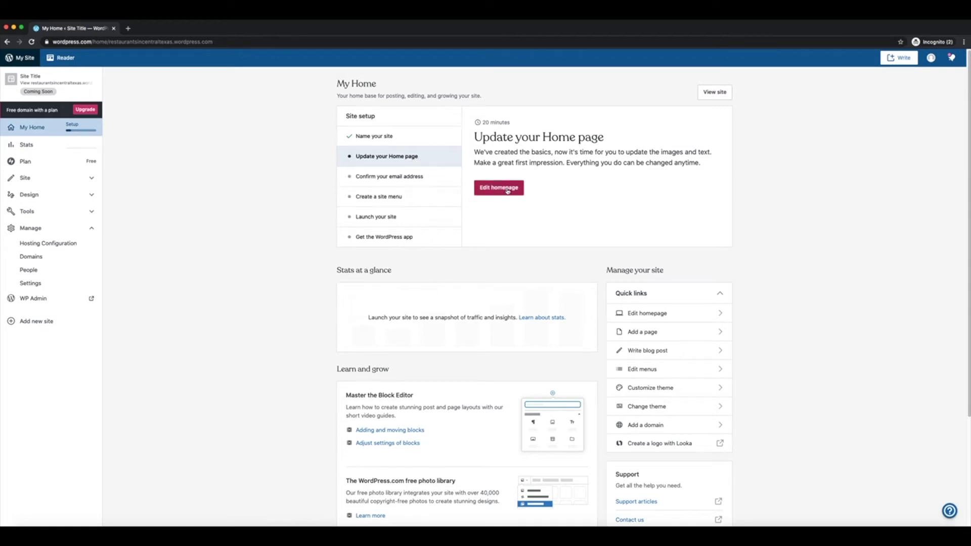
Open the homepage with Edit homepage and close the 'Welcome to your website' guide.
click(508, 191)
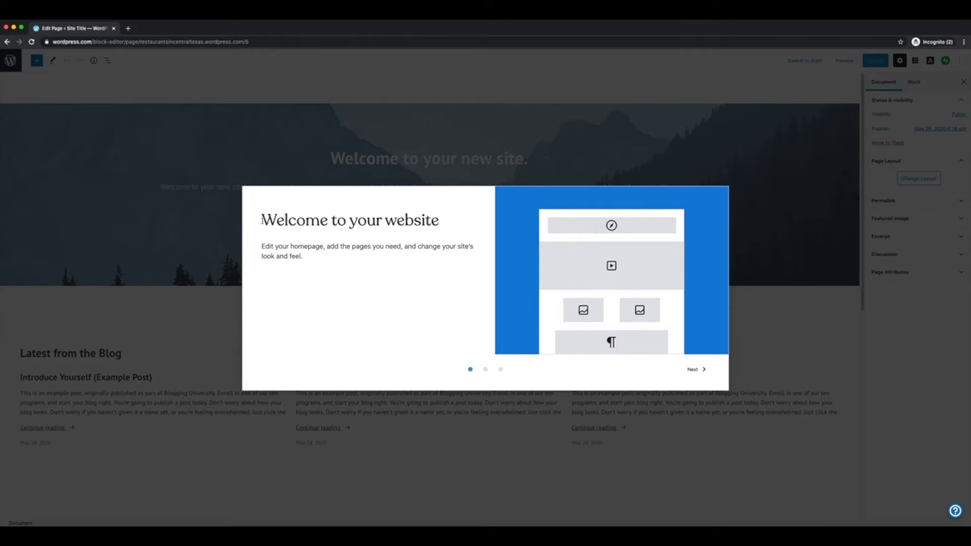
drag(262, 221, 383, 219)
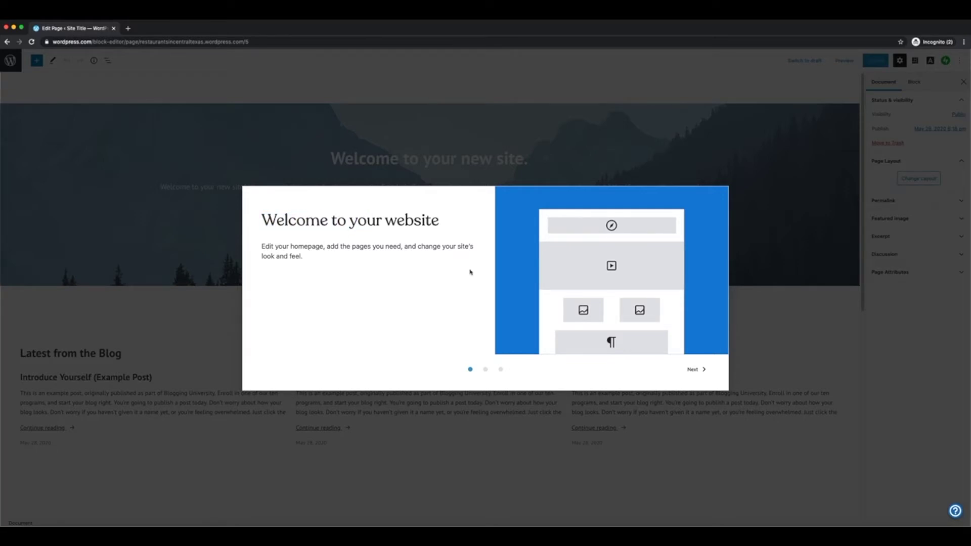
key(Escape)
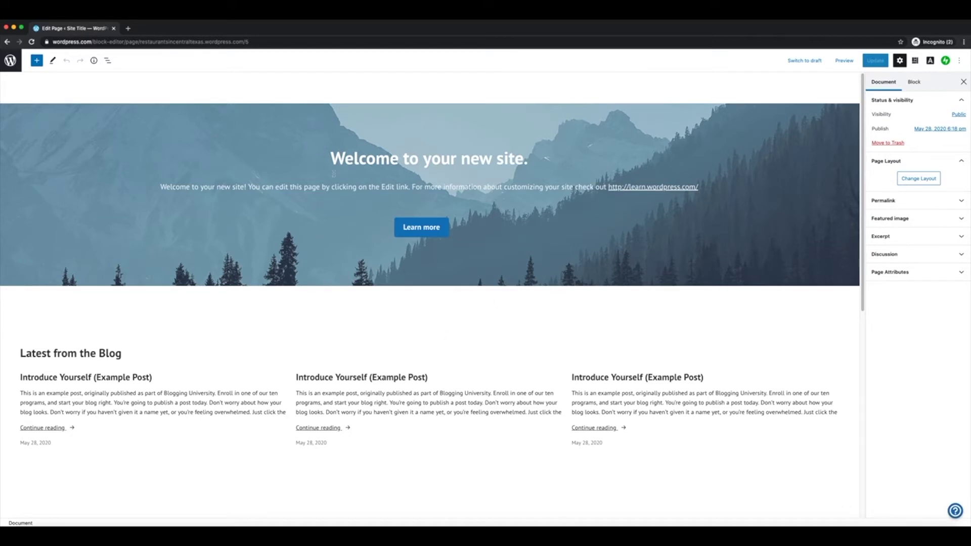
drag(332, 160, 541, 160)
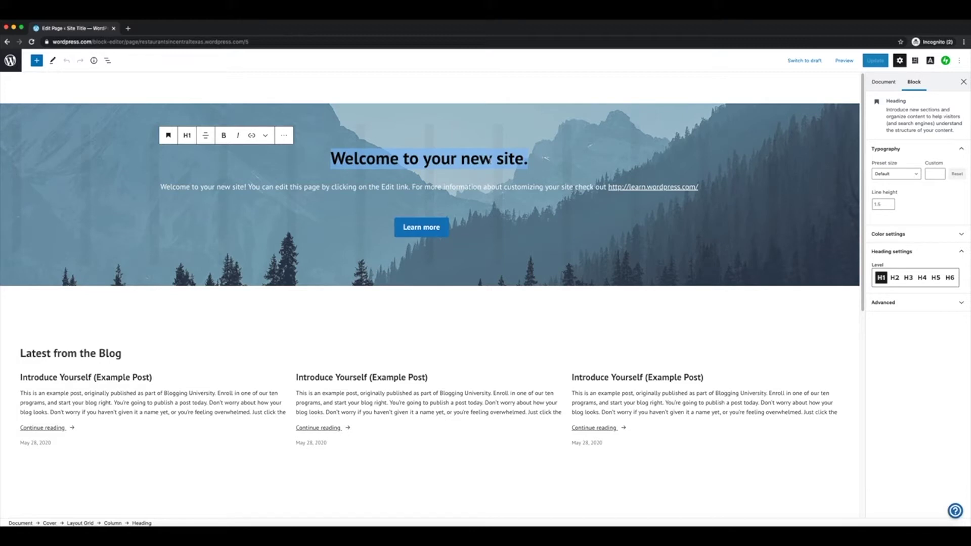
click(492, 160)
click(423, 188)
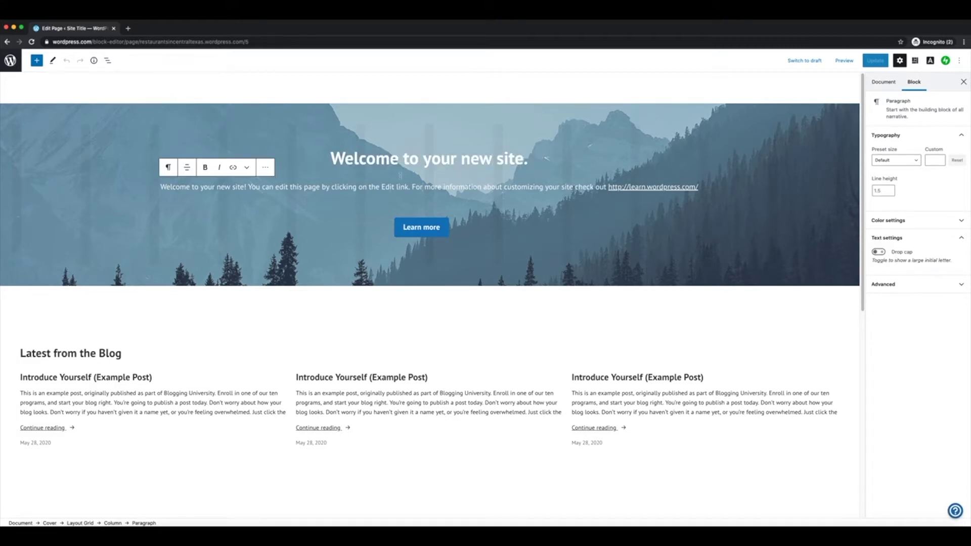
drag(331, 159, 525, 160)
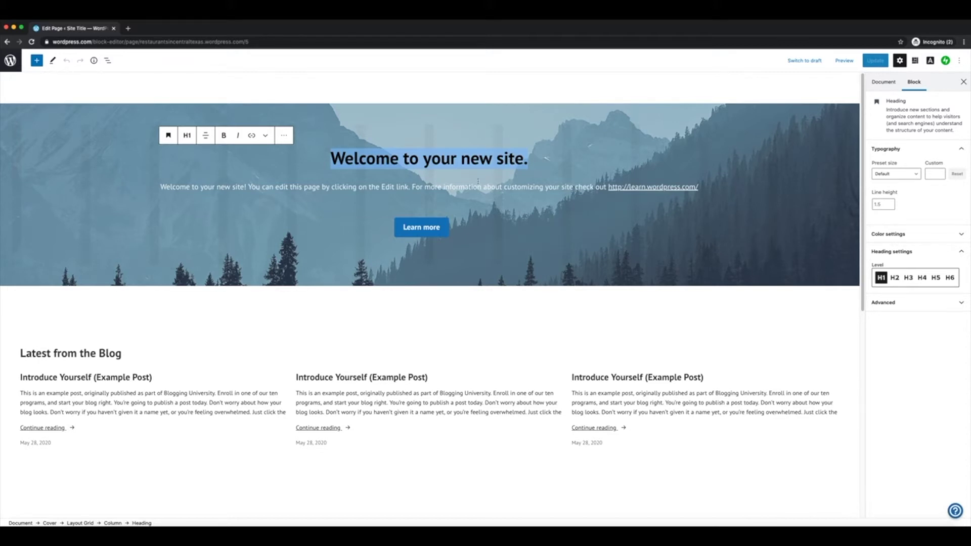
click(171, 189)
drag(160, 188, 504, 188)
click(505, 189)
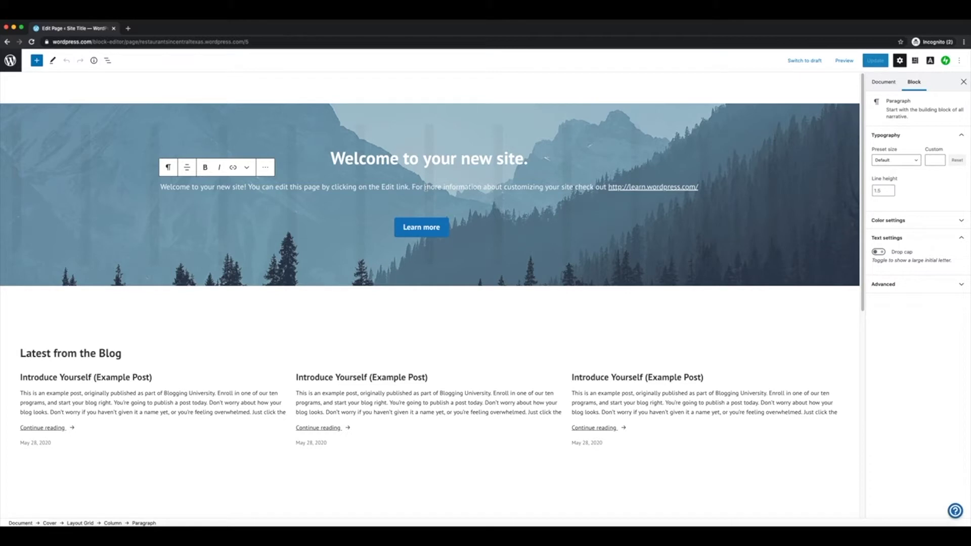
drag(331, 158, 529, 156)
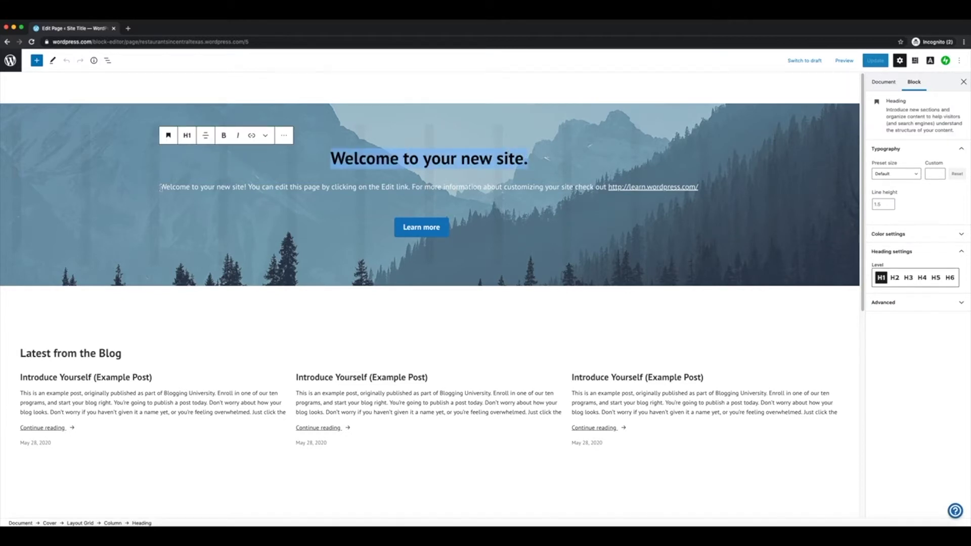
drag(161, 187, 298, 187)
click(298, 188)
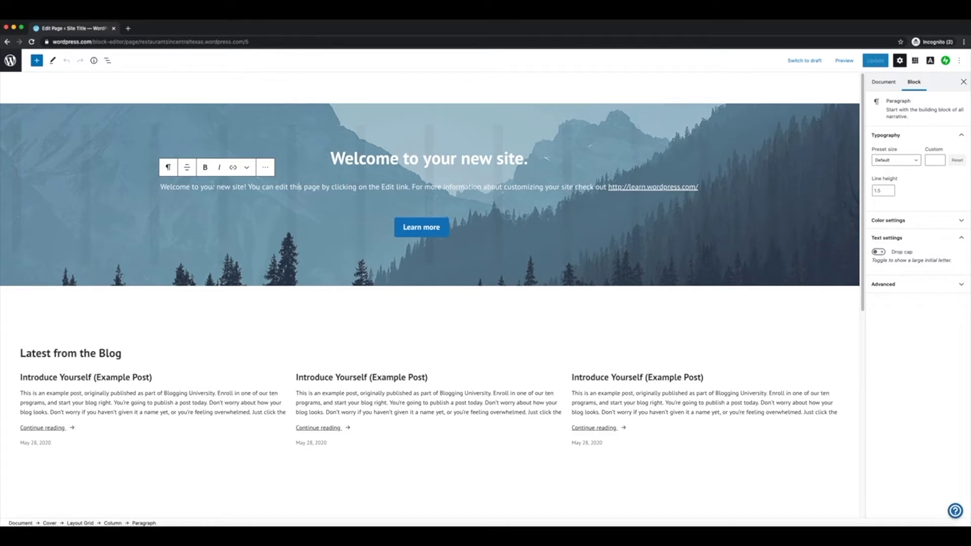
drag(161, 187, 273, 187)
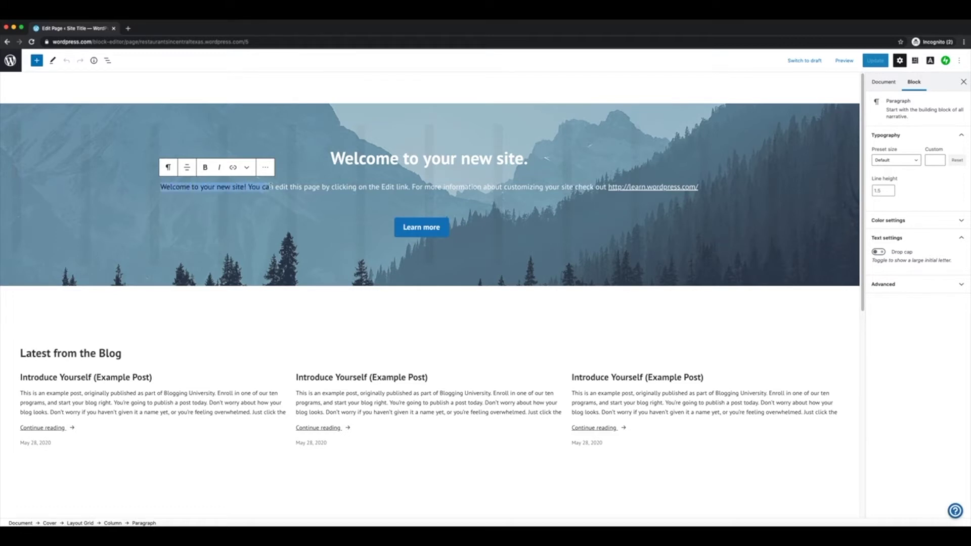
click(273, 187)
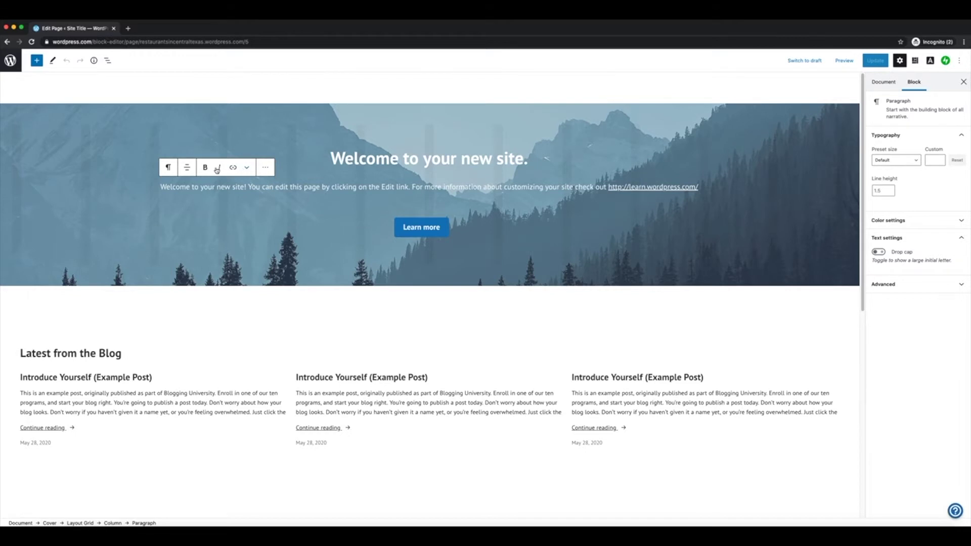
double_click(264, 187)
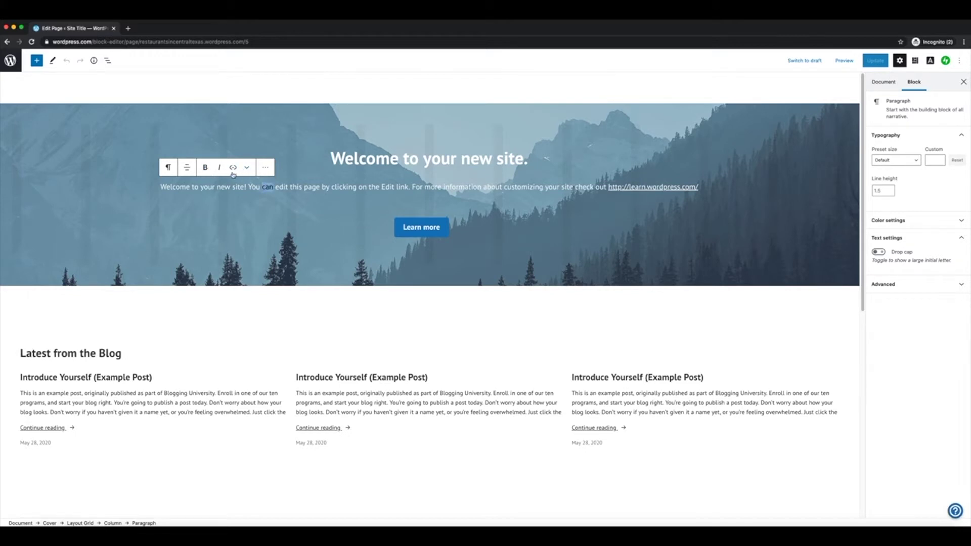
click(205, 167)
click(204, 168)
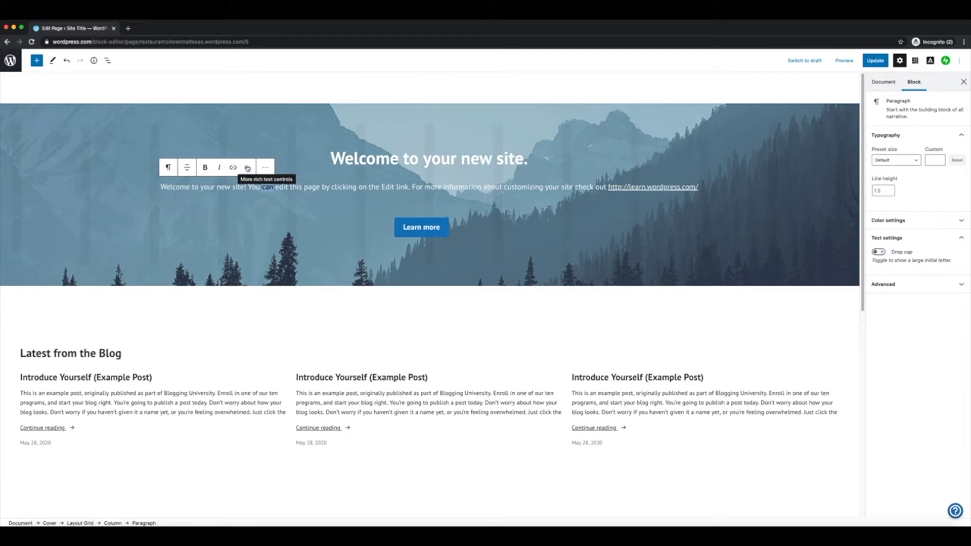
click(248, 168)
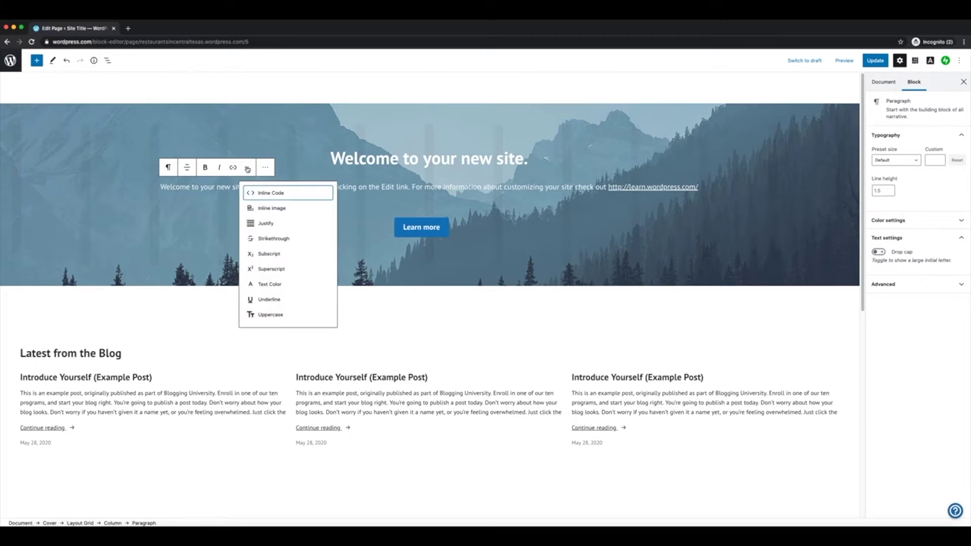
click(247, 168)
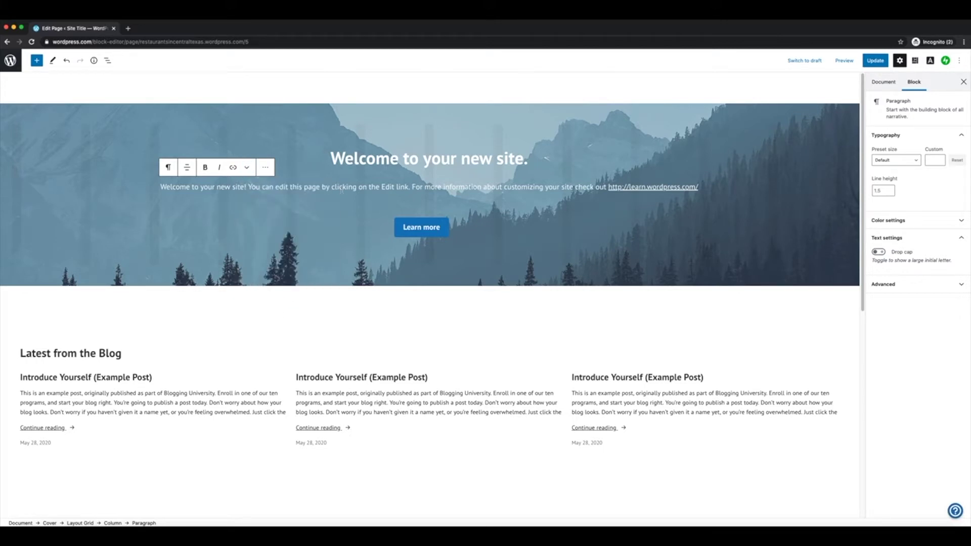
click(329, 110)
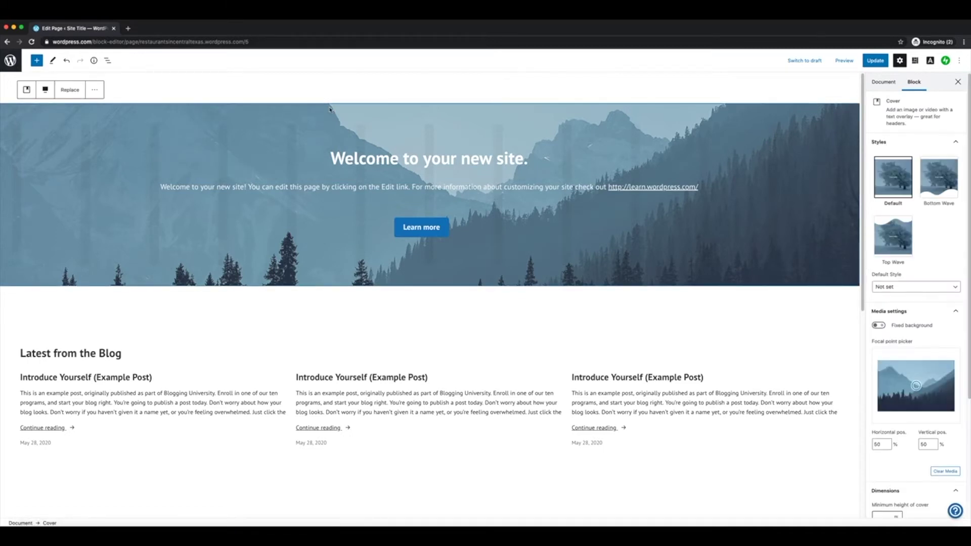
Show the Cover block's Replace image options and open a new browser tab.
click(66, 91)
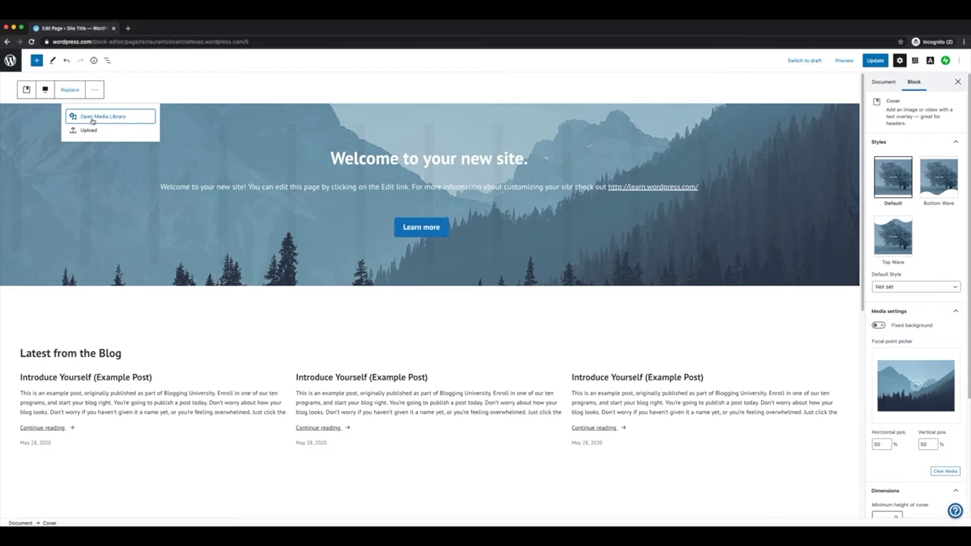
click(128, 29)
Load unsplash.com and search for 'food' photos.
text(unsplash.com)
key(Return)
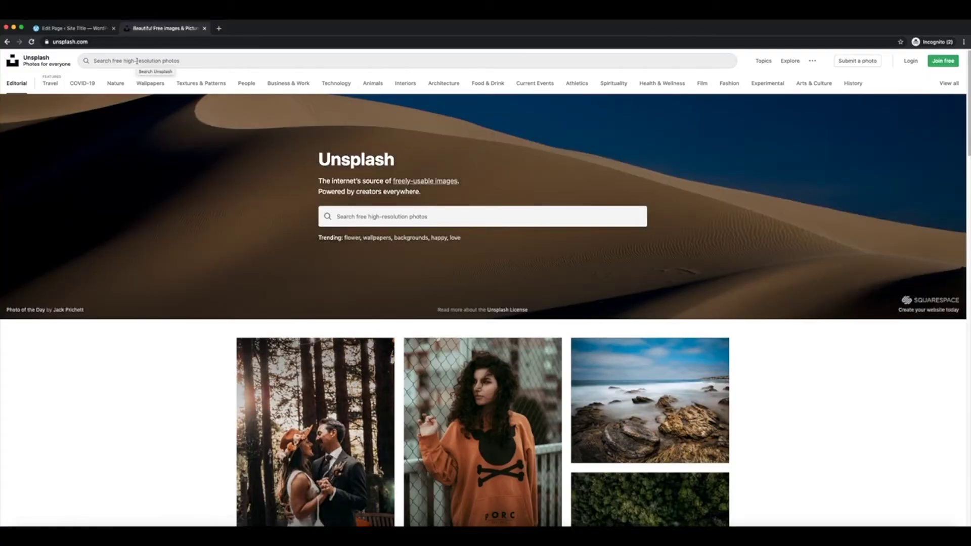
click(137, 61)
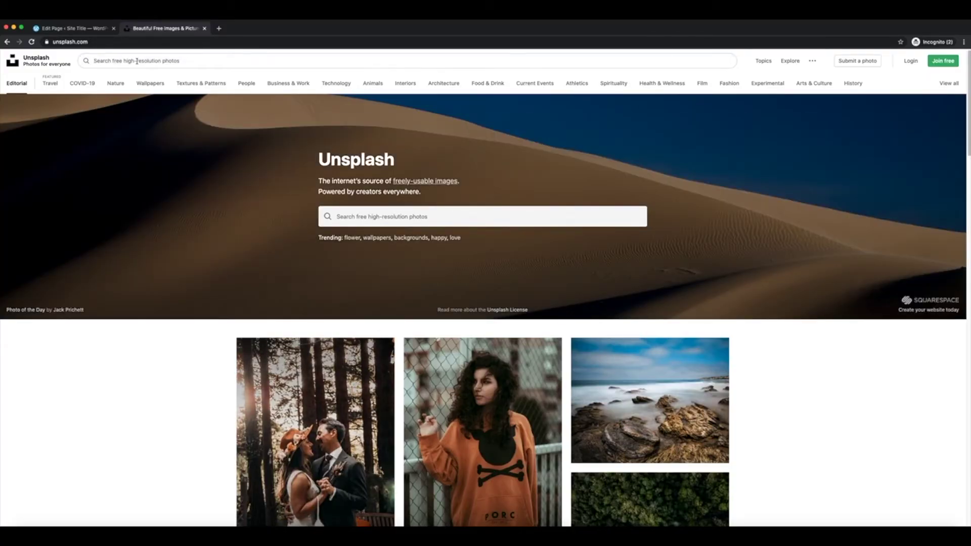
text(food)
key(Return)
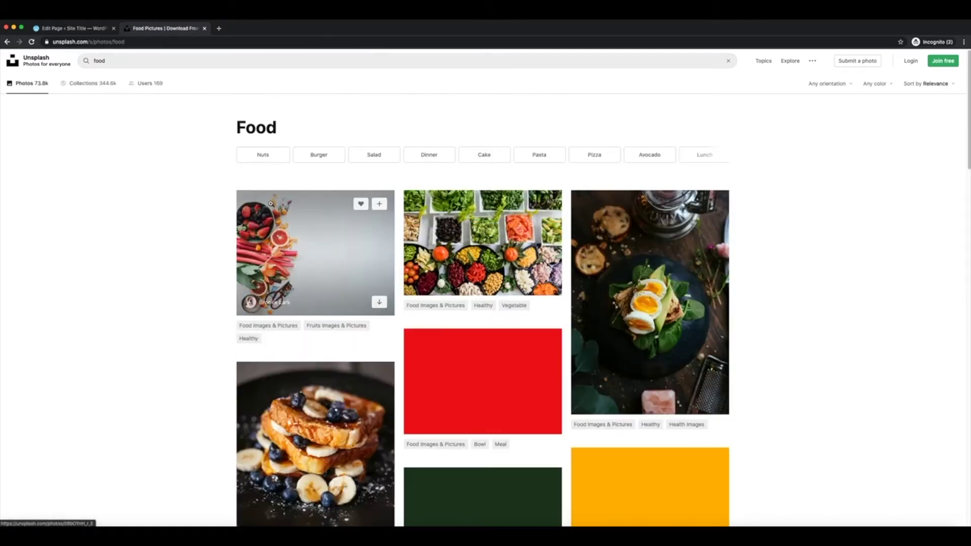
Open the breakfast photo, save it to Downloads, and return to the editor tab.
scroll(226, 212, down, 3)
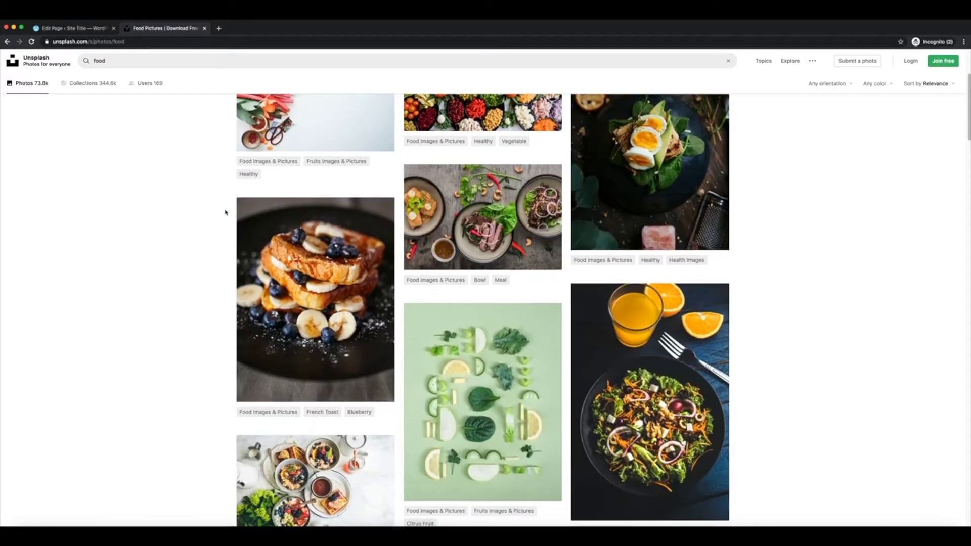
scroll(226, 212, down, 6)
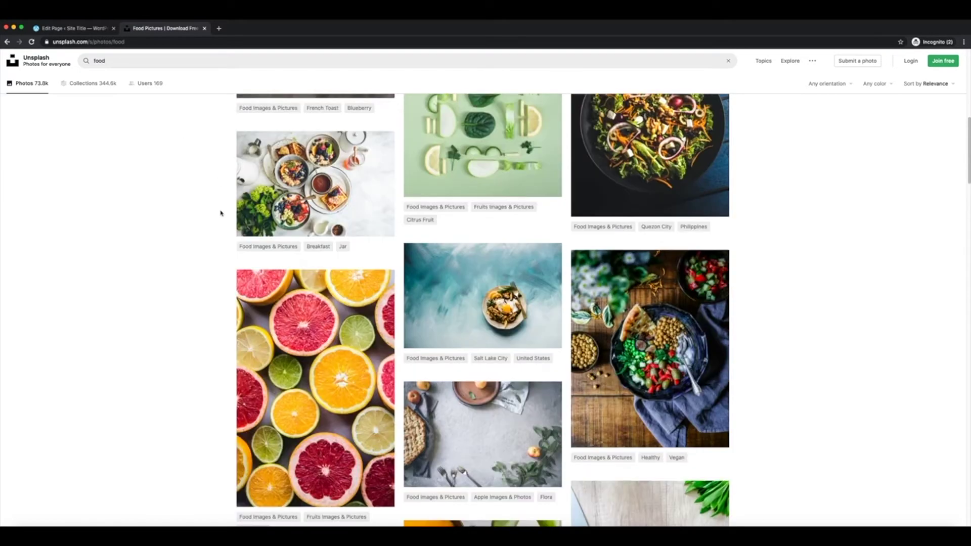
click(297, 178)
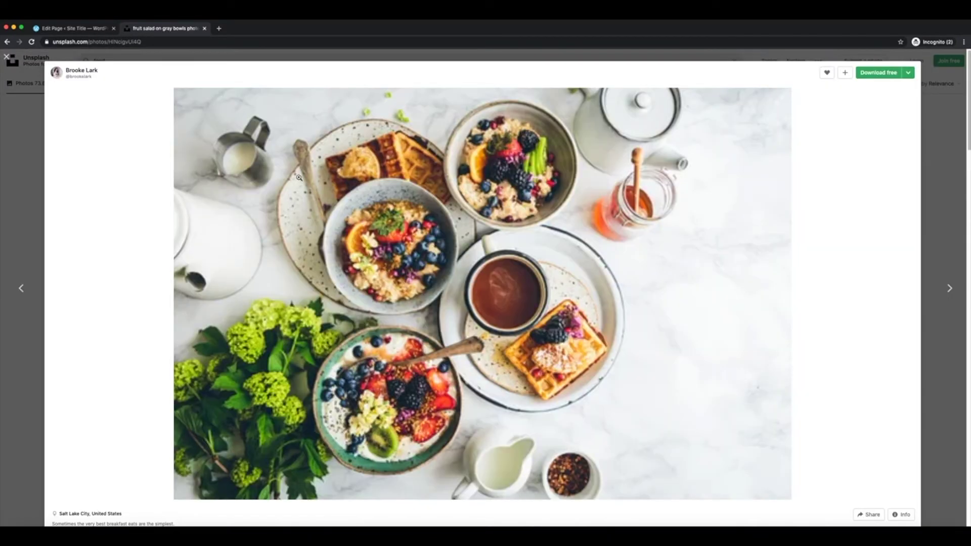
right_click(438, 230)
click(459, 242)
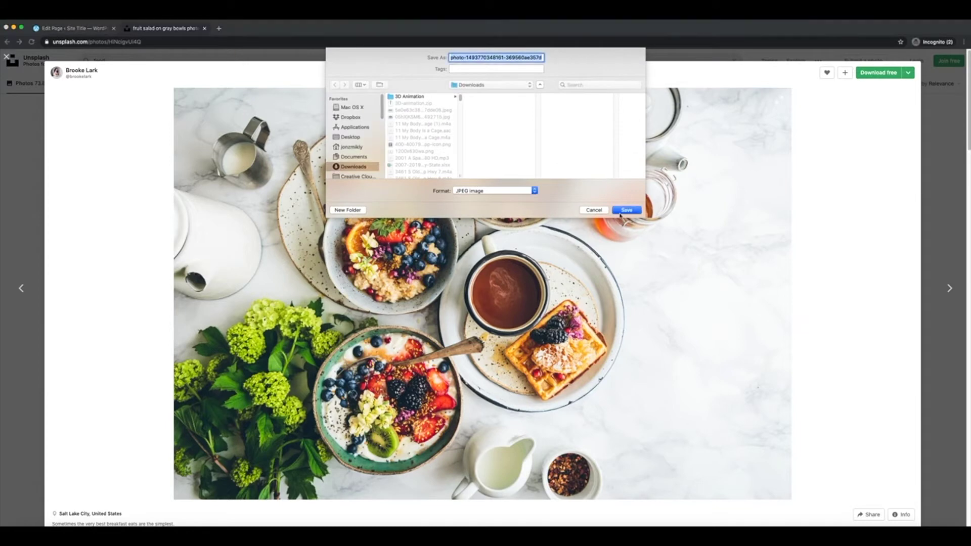
click(622, 211)
click(86, 30)
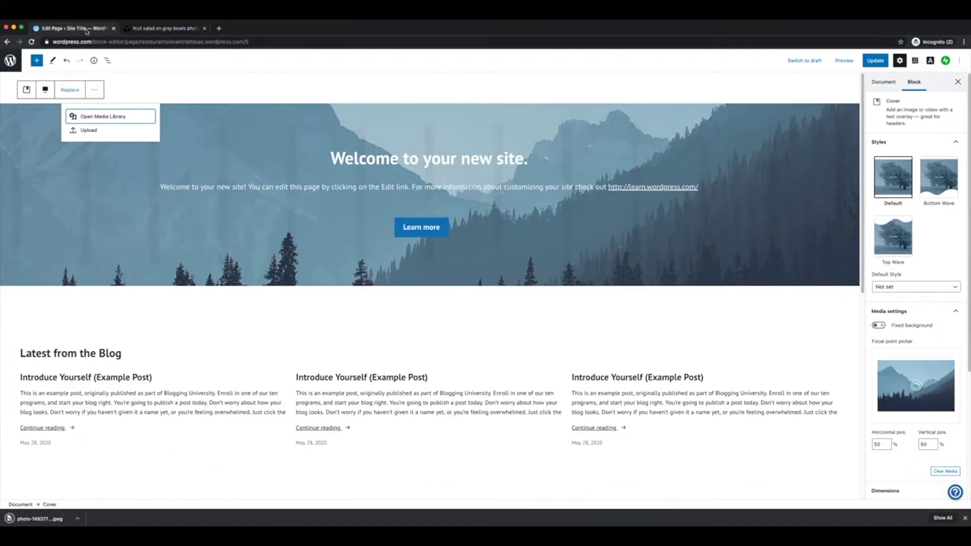
click(89, 131)
click(438, 78)
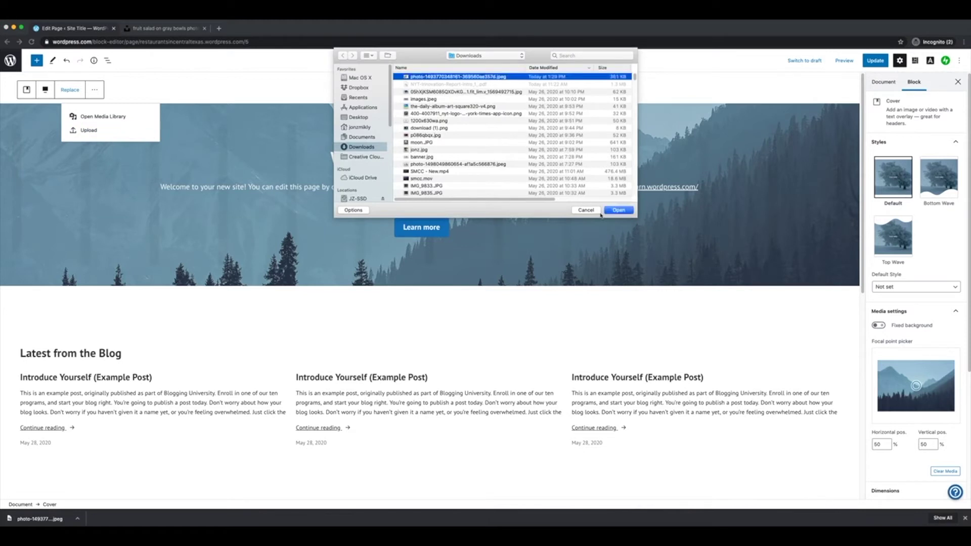
click(618, 210)
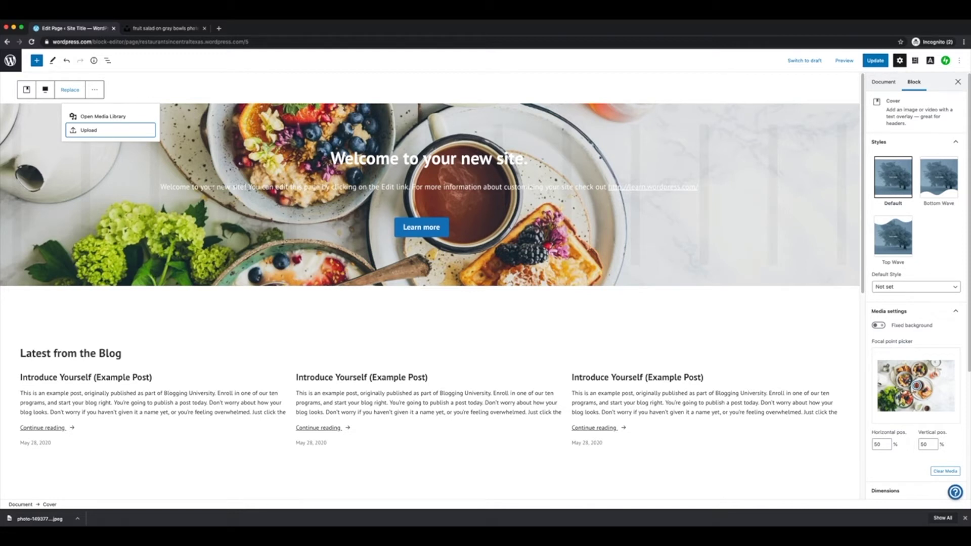
click(456, 158)
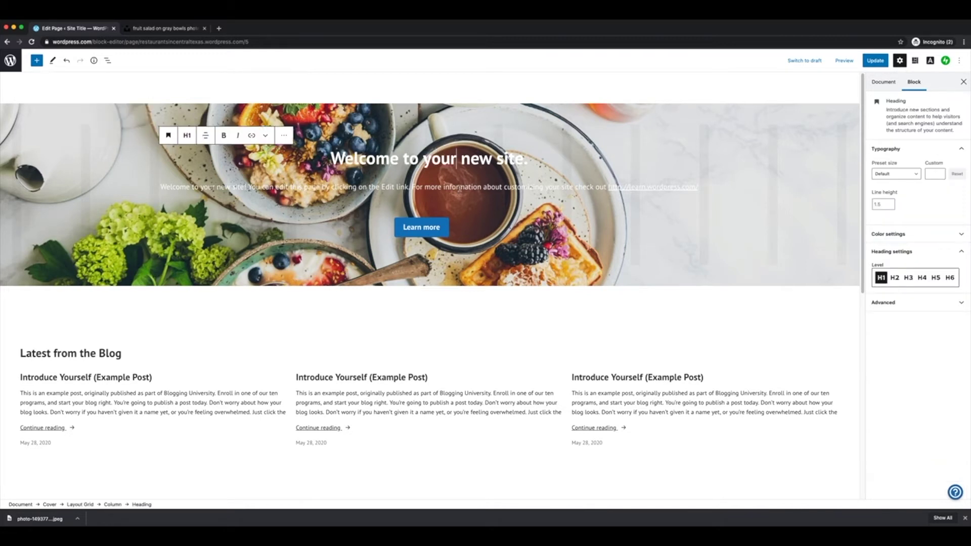
drag(331, 158, 526, 159)
click(526, 160)
click(387, 109)
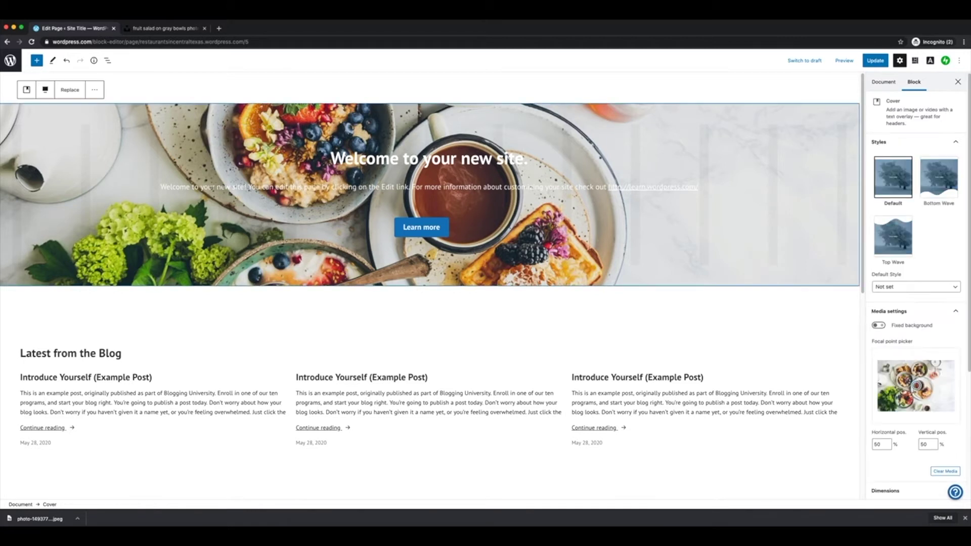
Try the Bottom and Top Wave styles, keep Default, and drag the focal point to reframe.
click(933, 177)
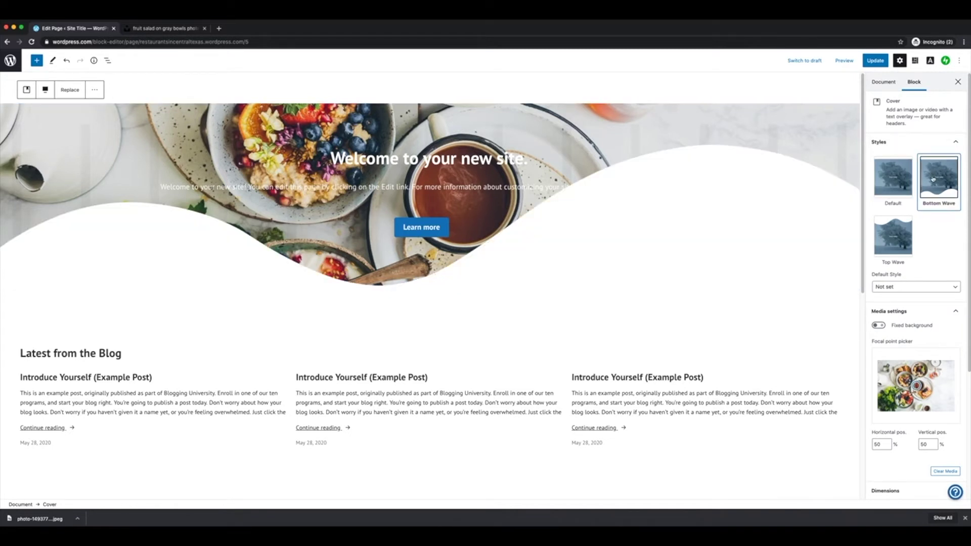
click(893, 236)
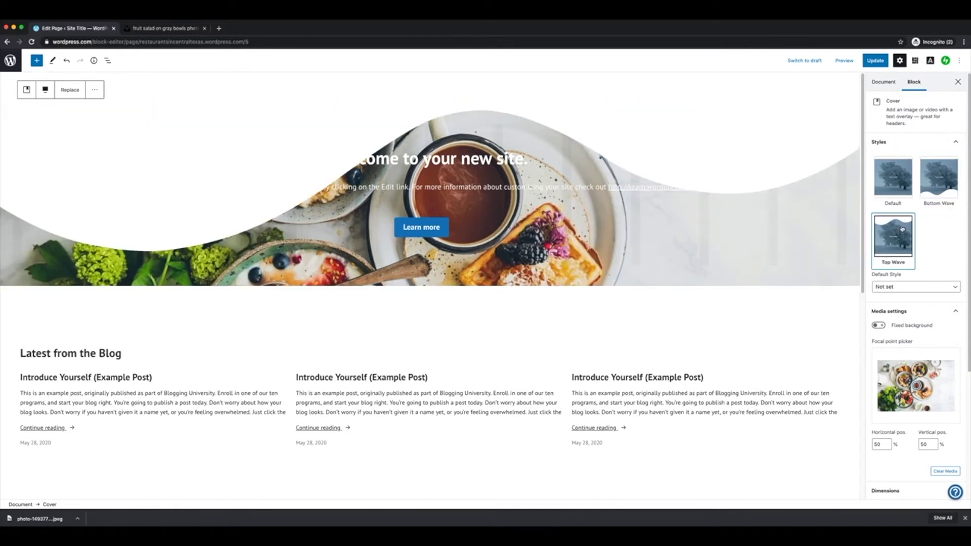
click(895, 183)
scroll(912, 269, down, 3)
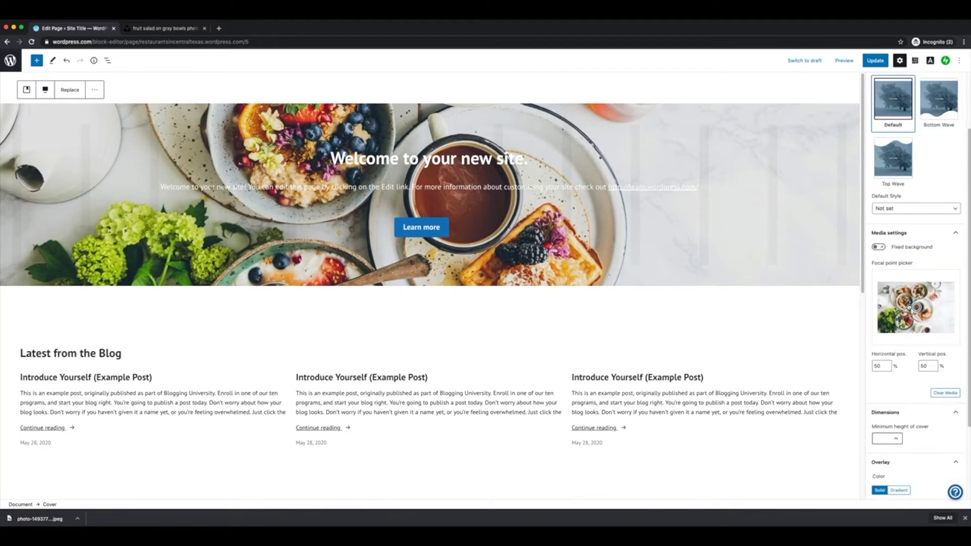
mouse_move(915, 306)
mouse_down()
mouse_move(908, 301)
mouse_move(910, 317)
mouse_up()
Apply a dark overlay colour and raise the background opacity to 70.
scroll(913, 354, up, 1)
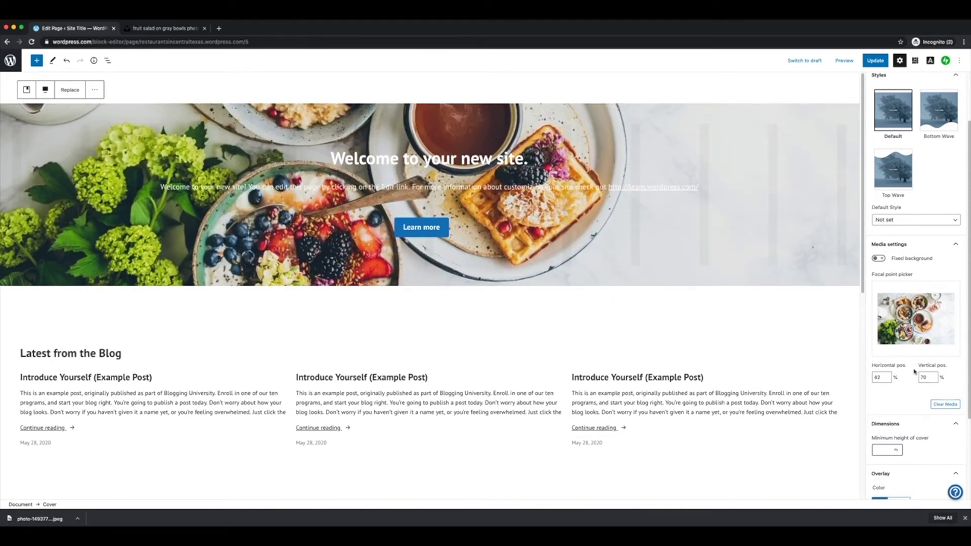
scroll(894, 267, down, 5)
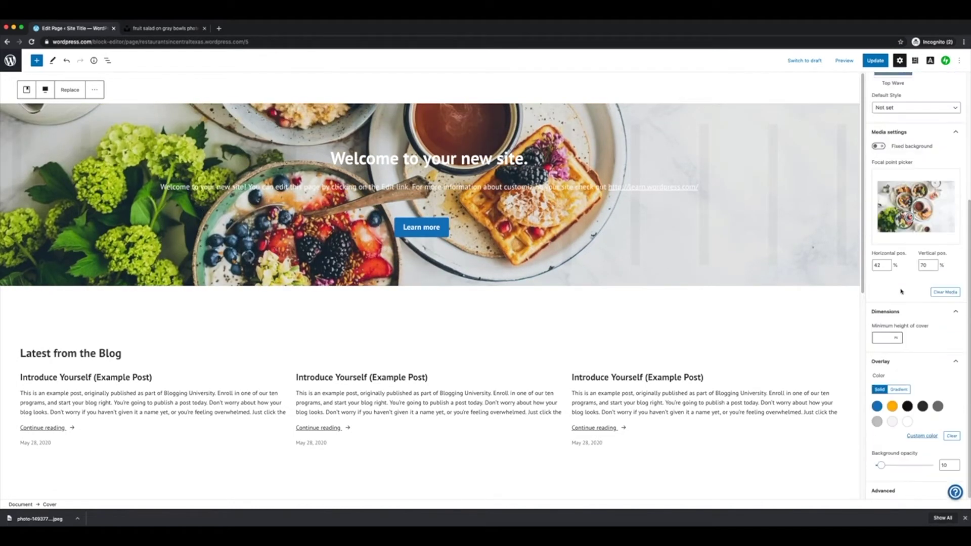
click(876, 406)
click(923, 406)
drag(880, 465, 915, 464)
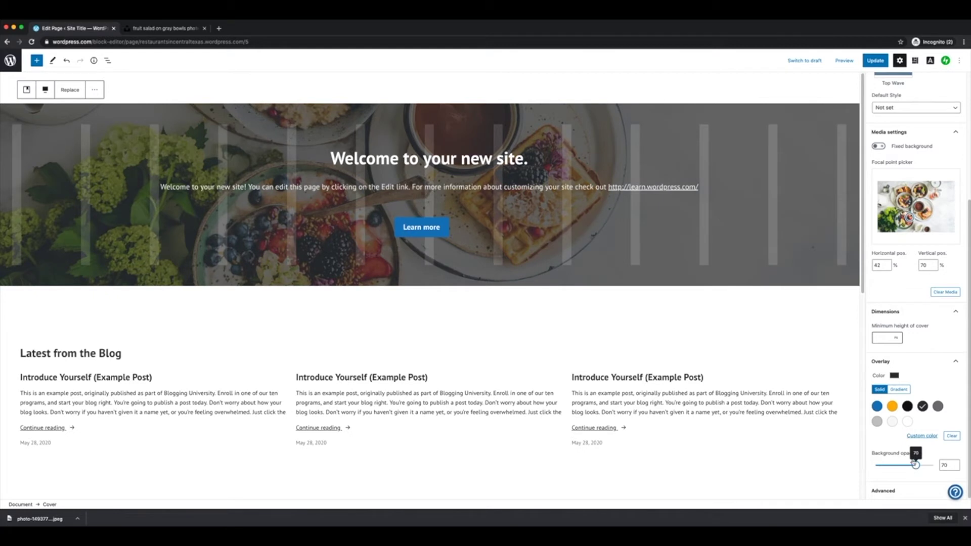
scroll(898, 319, up, 5)
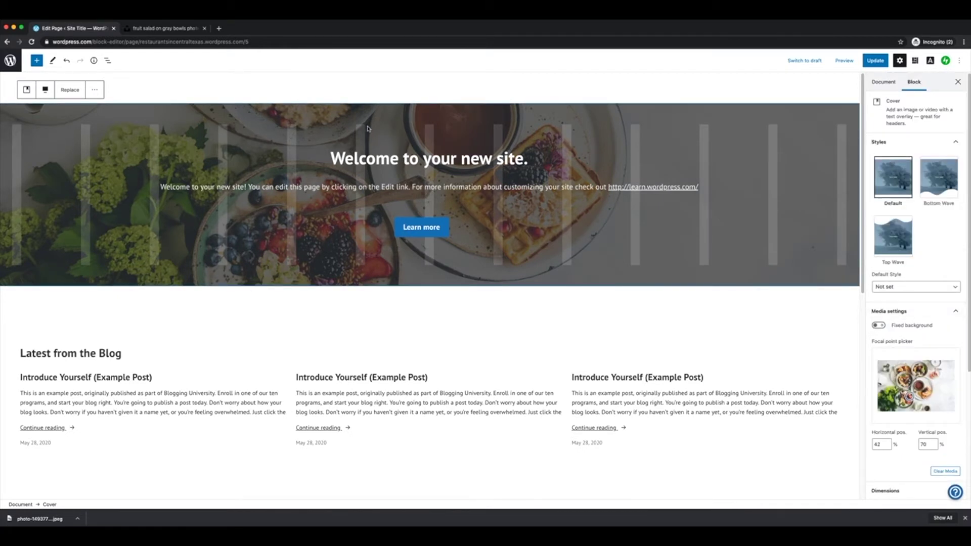
click(397, 306)
scroll(123, 367, down, 5)
scroll(115, 362, up, 1)
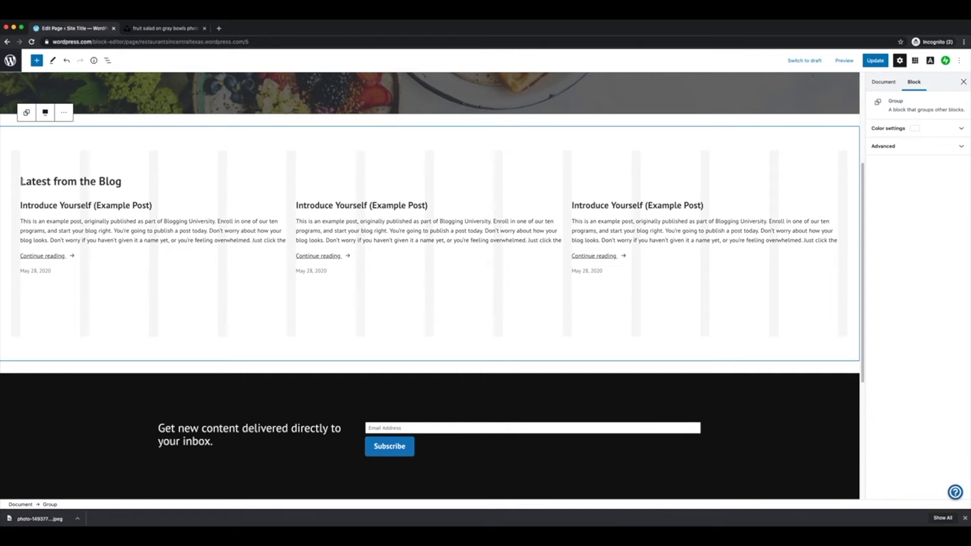
click(21, 181)
drag(20, 181, 116, 181)
click(115, 181)
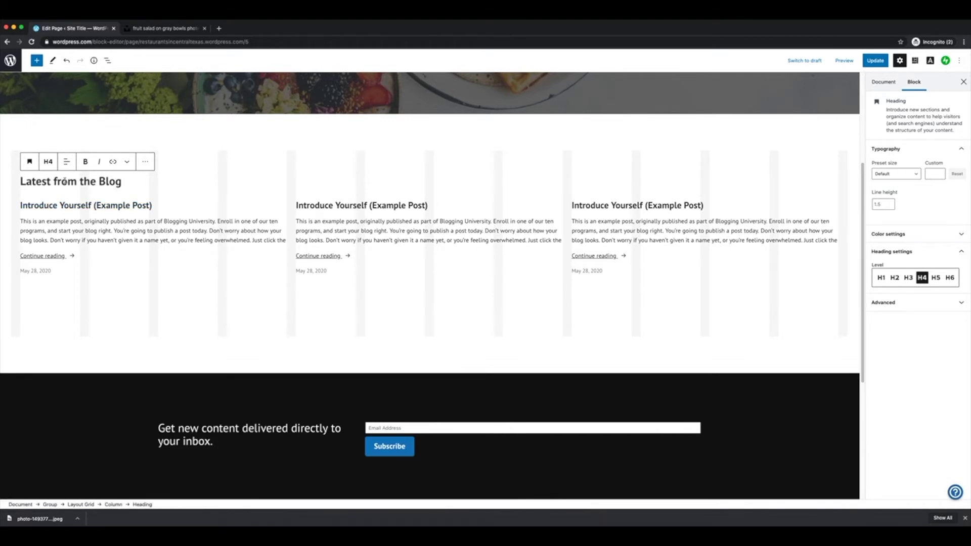
scroll(68, 178, up, 1)
click(54, 247)
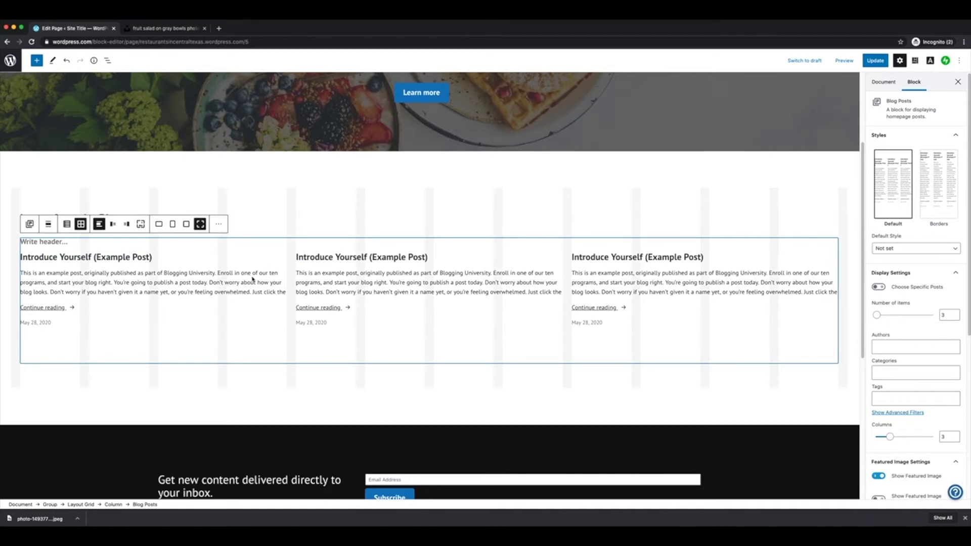
scroll(230, 268, up, 3)
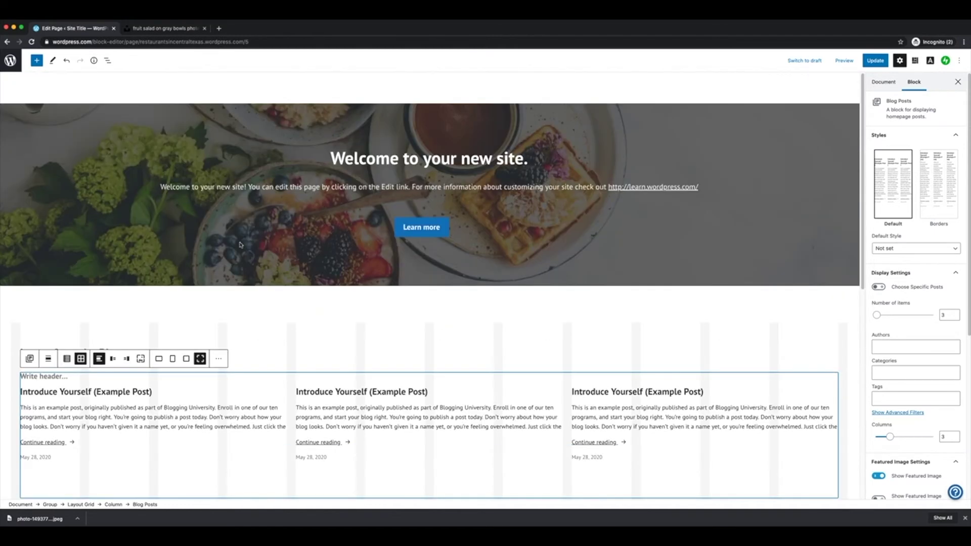
scroll(236, 303, down, 2)
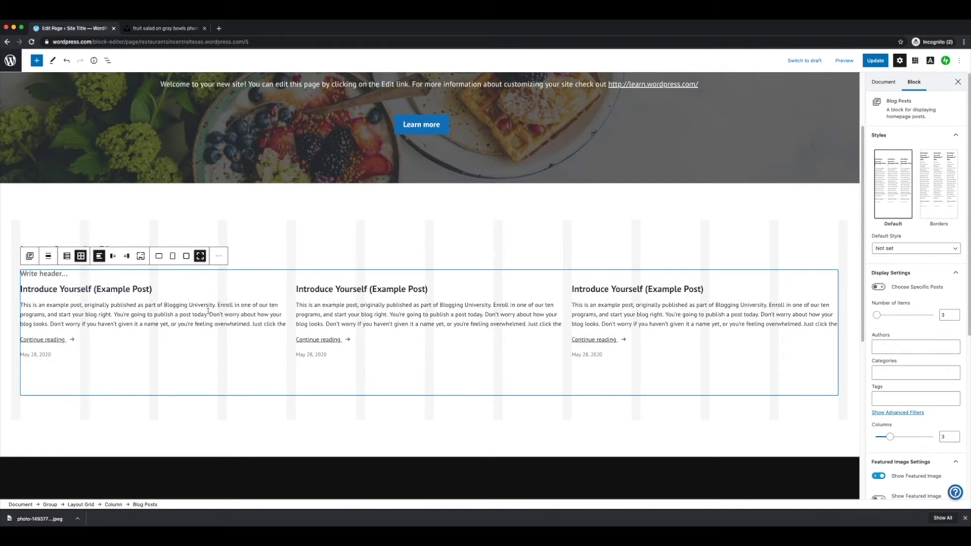
click(300, 419)
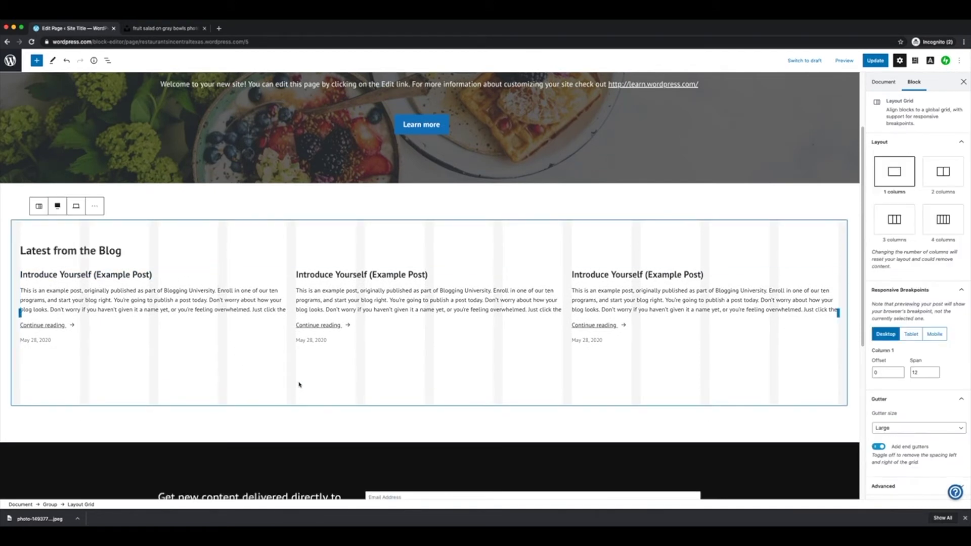
scroll(300, 385, down, 3)
scroll(299, 384, down, 5)
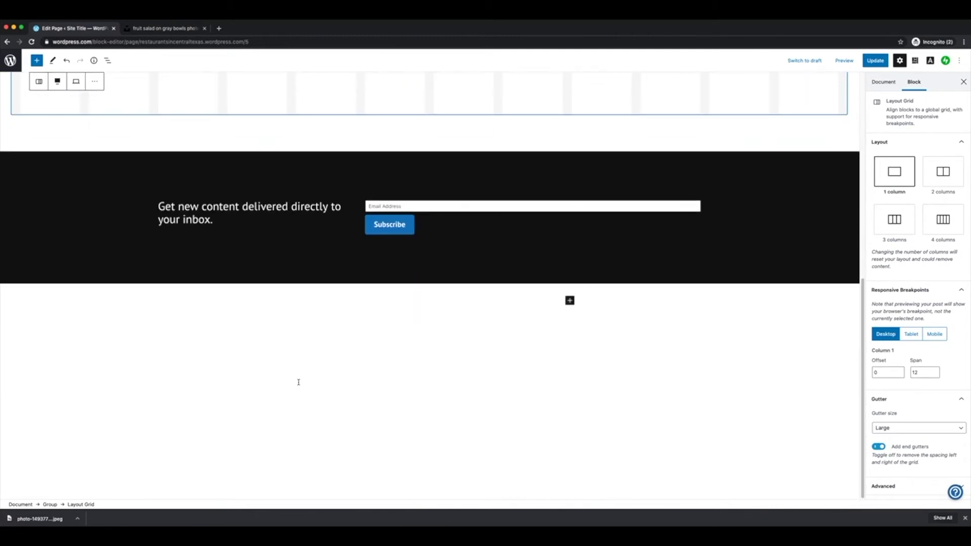
scroll(298, 385, up, 10)
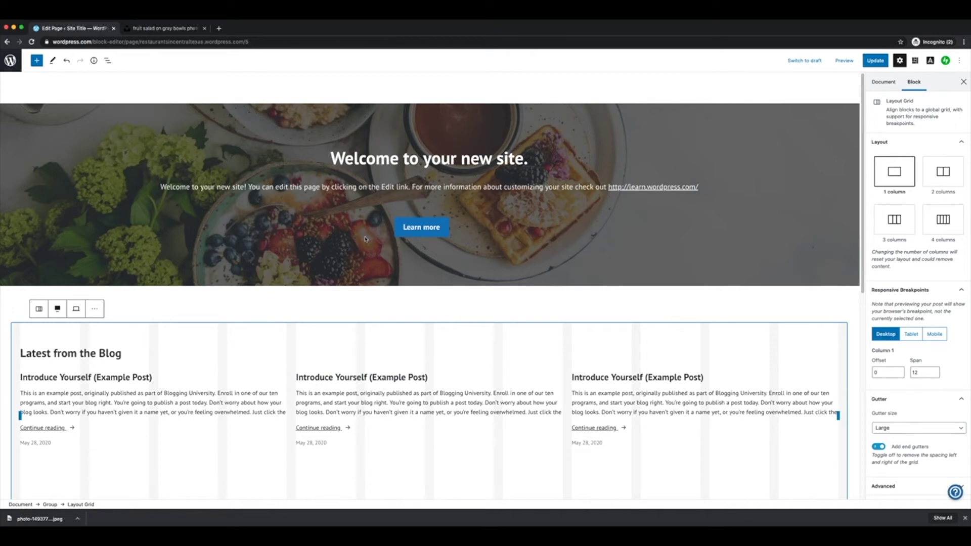
scroll(303, 252, down, 2)
scroll(202, 283, down, 2)
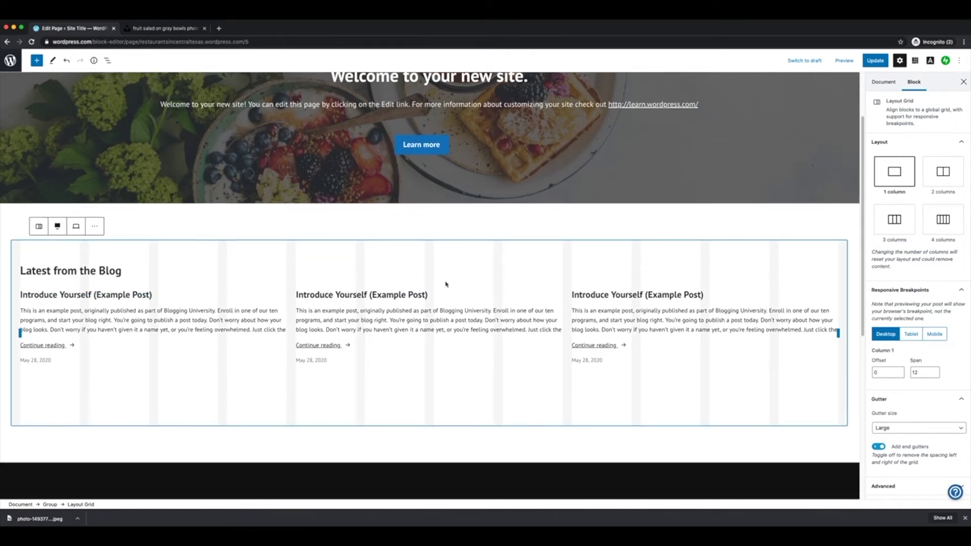
scroll(210, 333, down, 4)
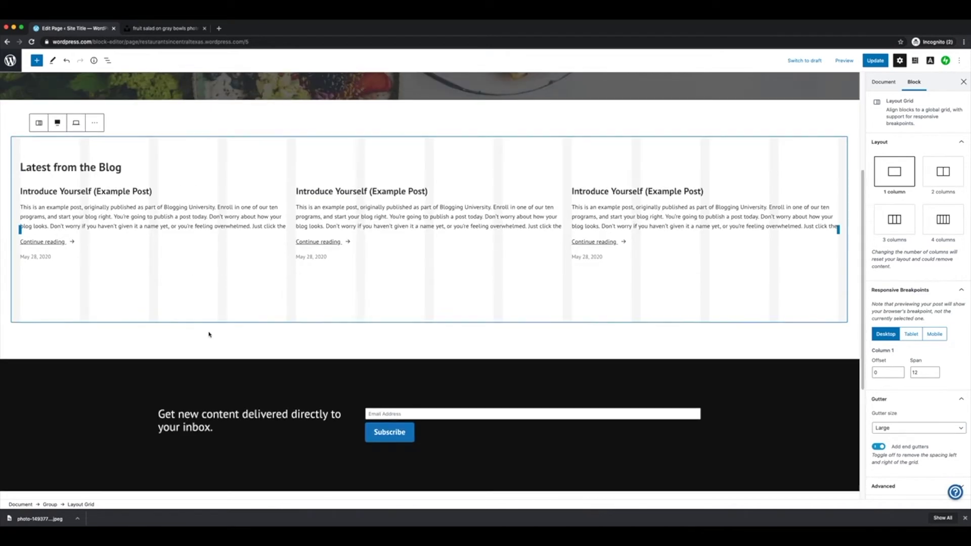
scroll(209, 335, up, 7)
click(254, 307)
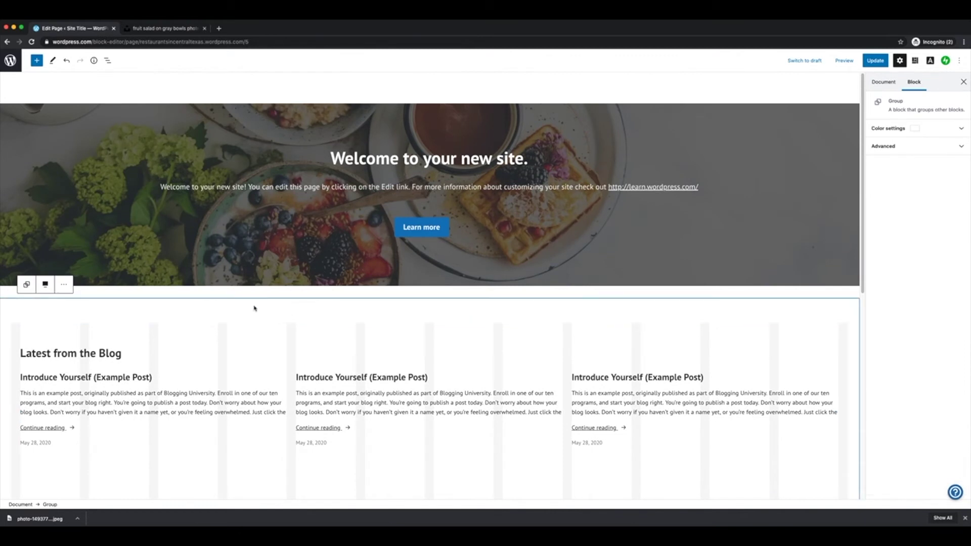
Step through the page's blocks and start an empty block below the subscribe section.
click(36, 61)
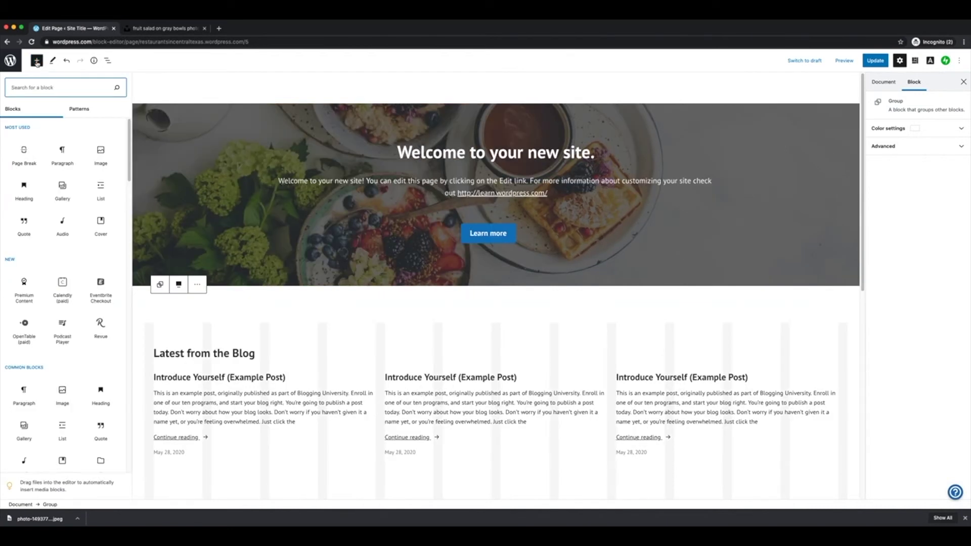
click(291, 291)
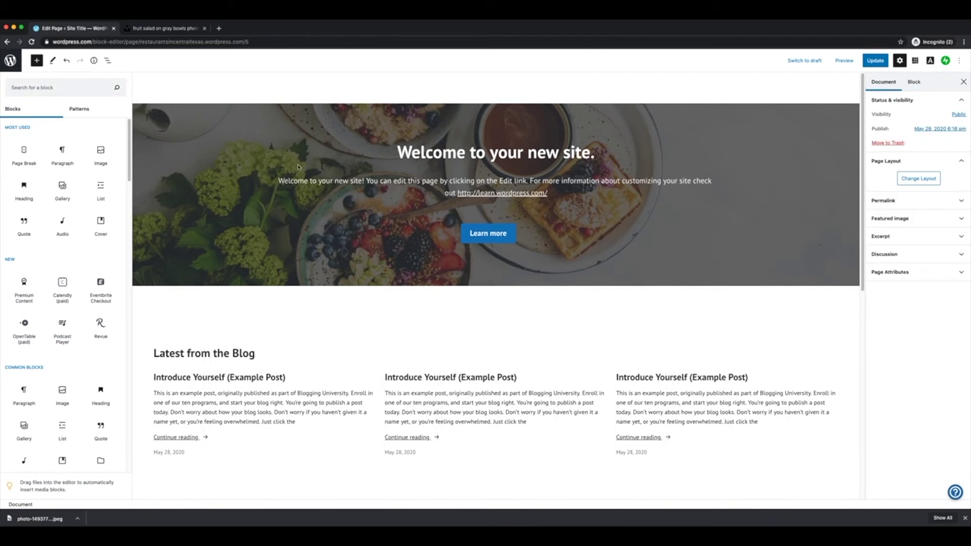
click(303, 120)
scroll(289, 185, down, 2)
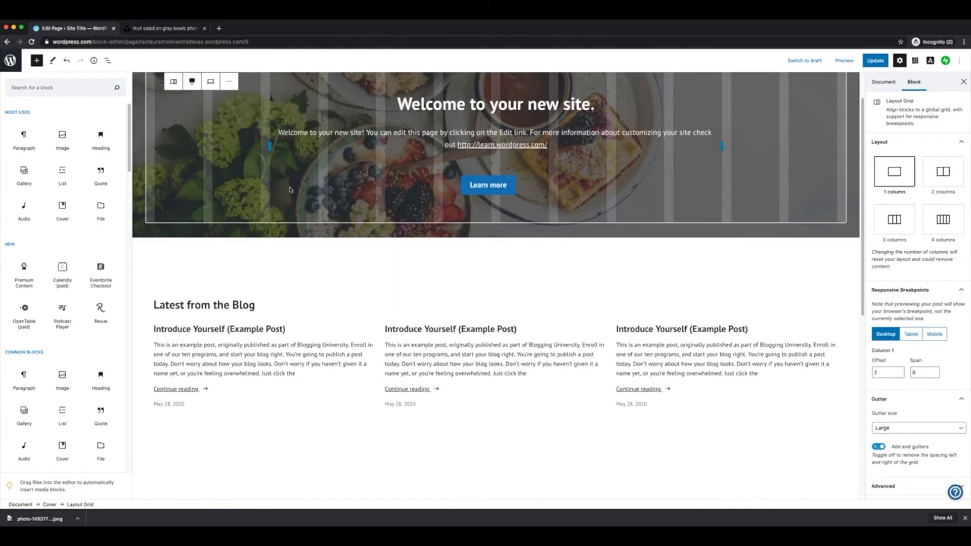
click(302, 256)
scroll(302, 281, down, 9)
click(328, 302)
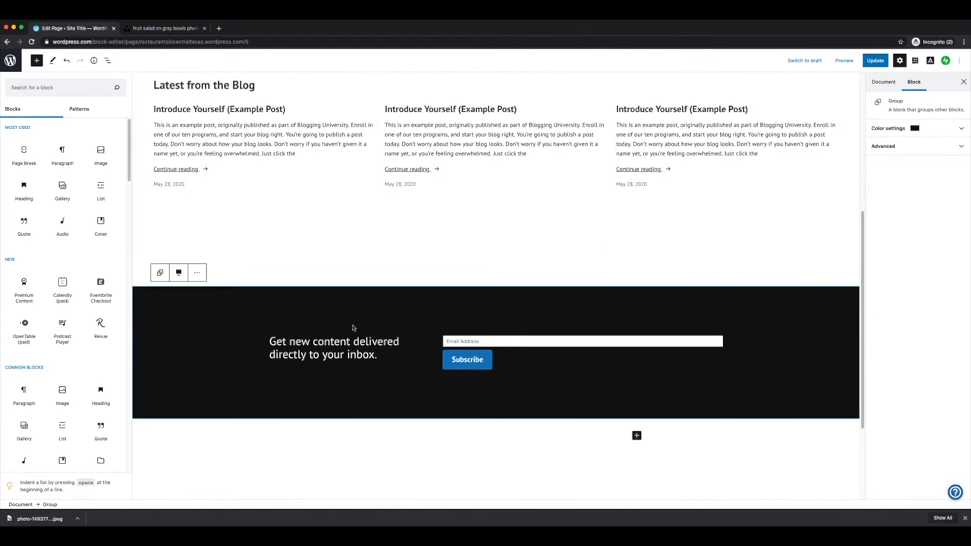
scroll(305, 346, down, 5)
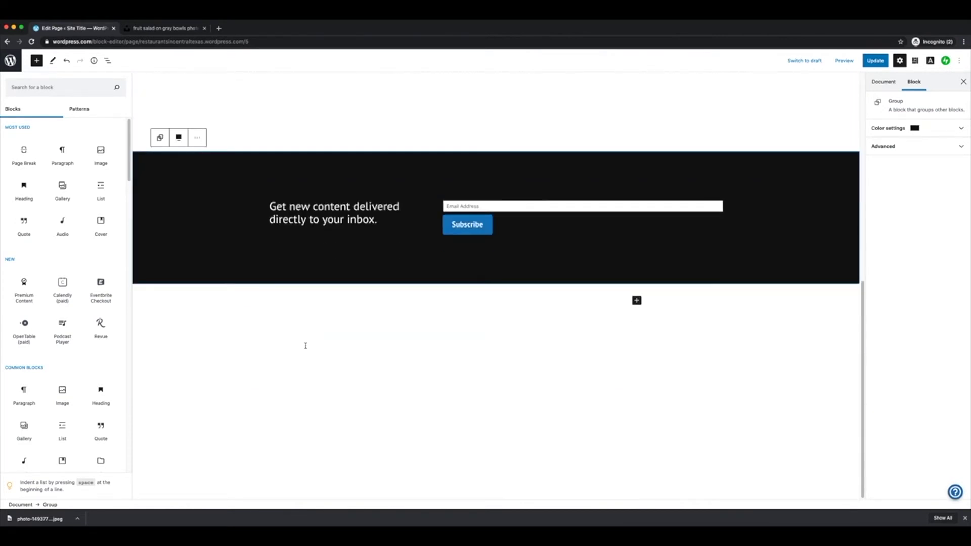
click(336, 301)
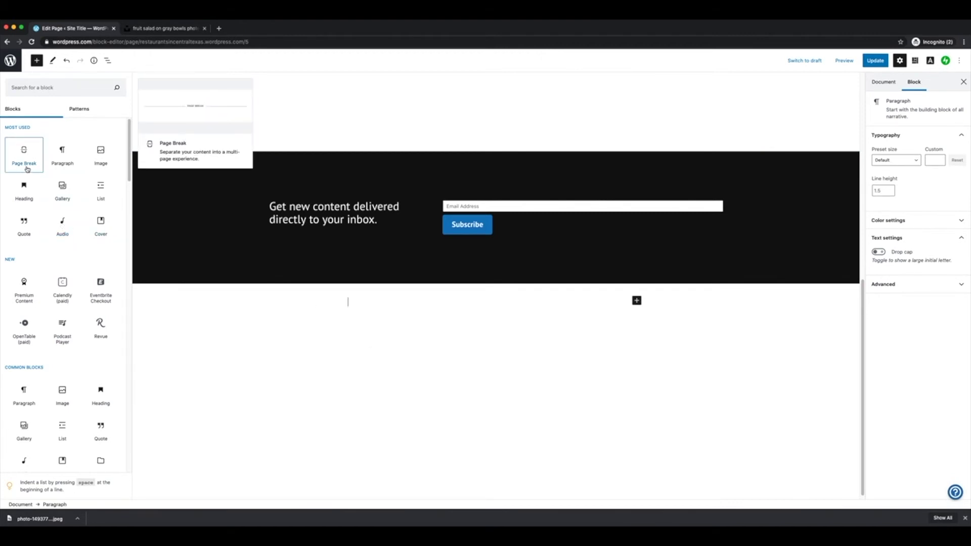
Scroll the block inserter to Layout Elements, preview Columns, and add it.
scroll(67, 223, down, 5)
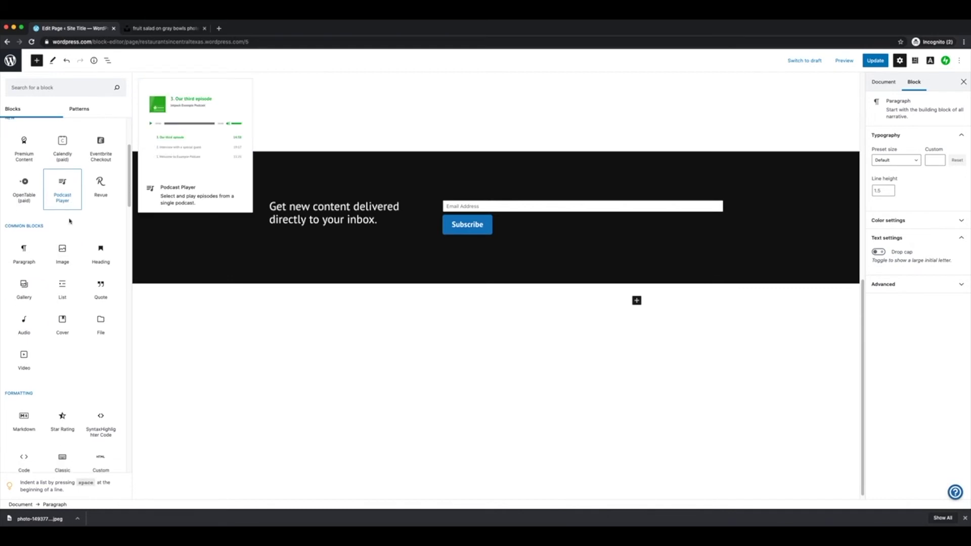
scroll(69, 221, down, 10)
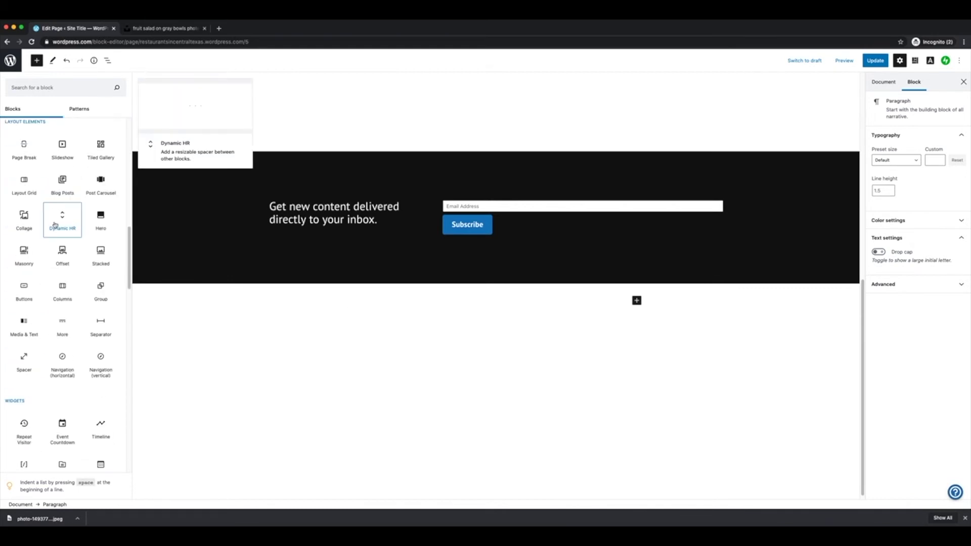
scroll(55, 225, up, 7)
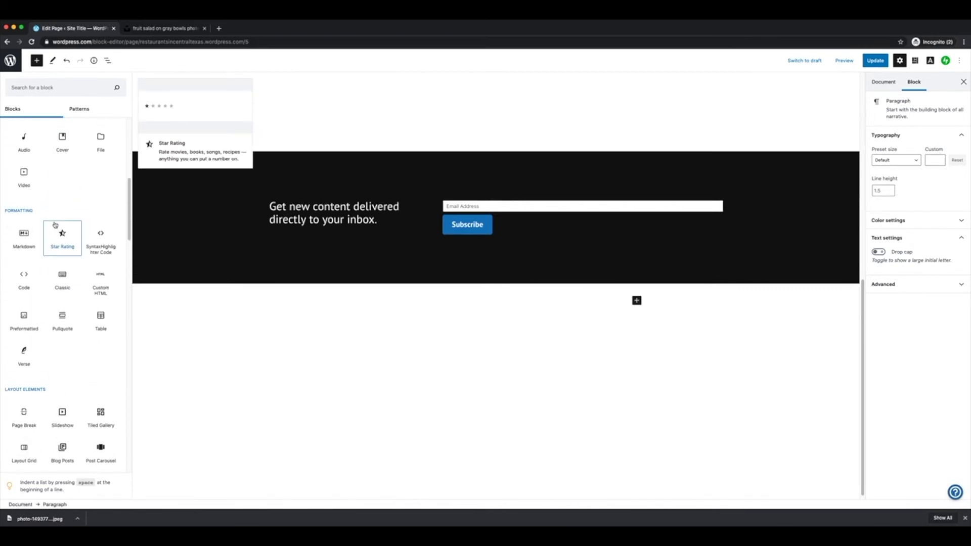
scroll(55, 224, down, 12)
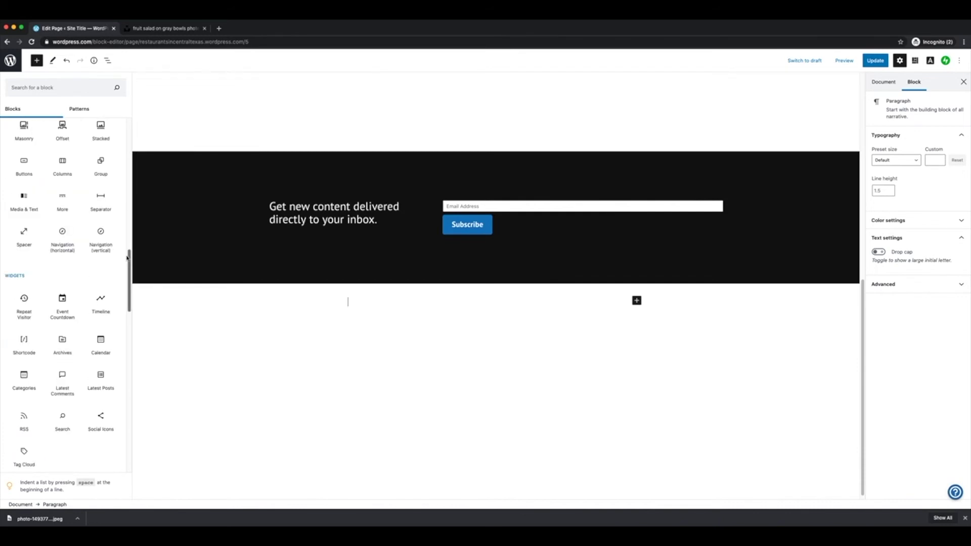
scroll(129, 273, down, 10)
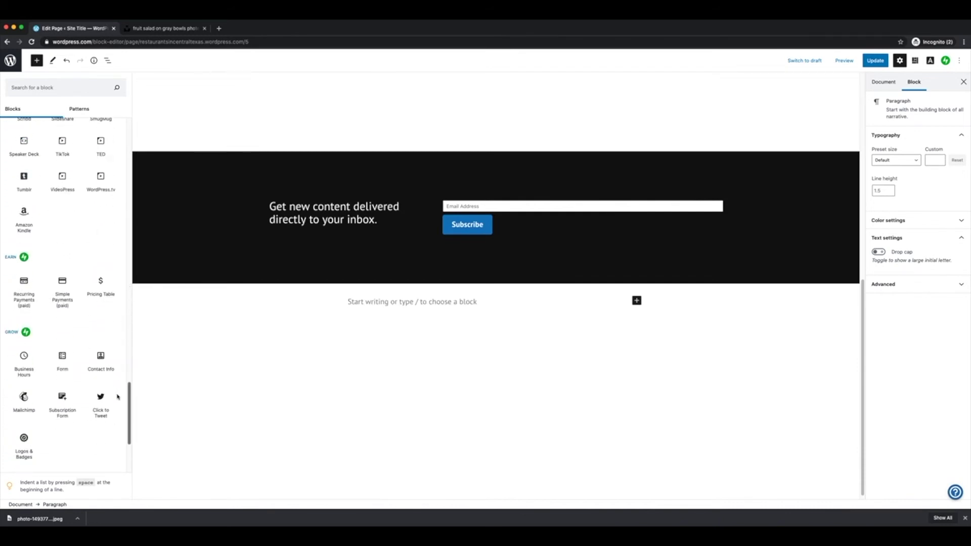
drag(128, 354, 125, 233)
mouse_move(29, 182)
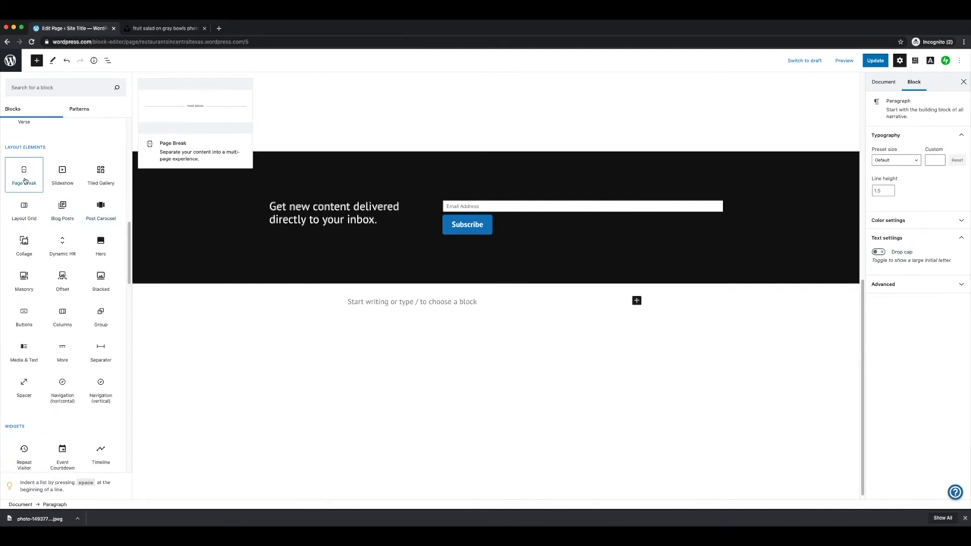
mouse_move(63, 315)
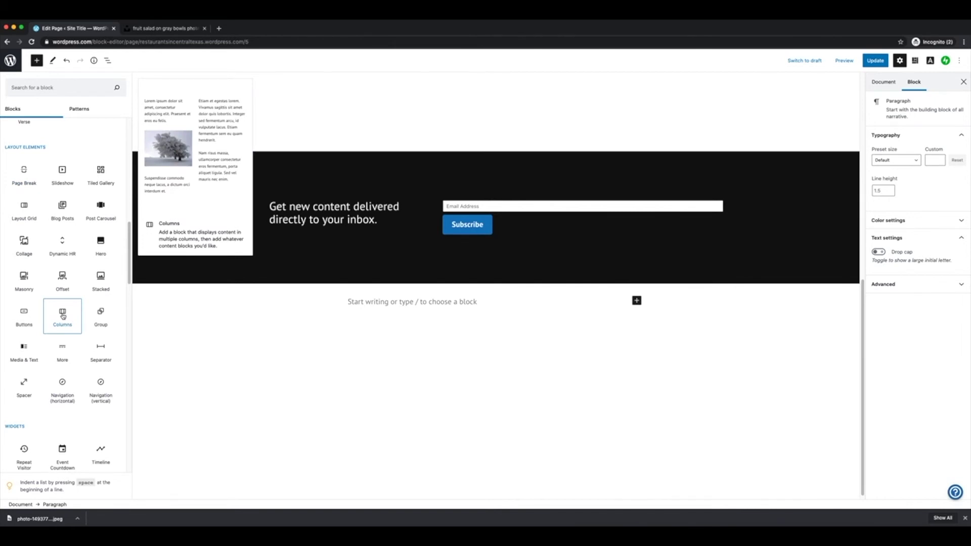
click(63, 316)
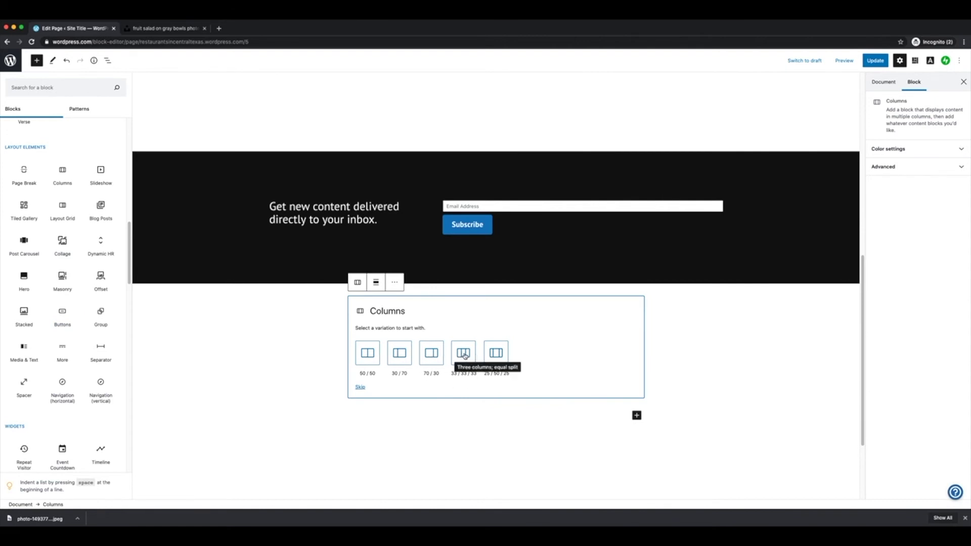
Choose the 33 / 33 / 33 column variation and select the parent Columns block.
click(465, 353)
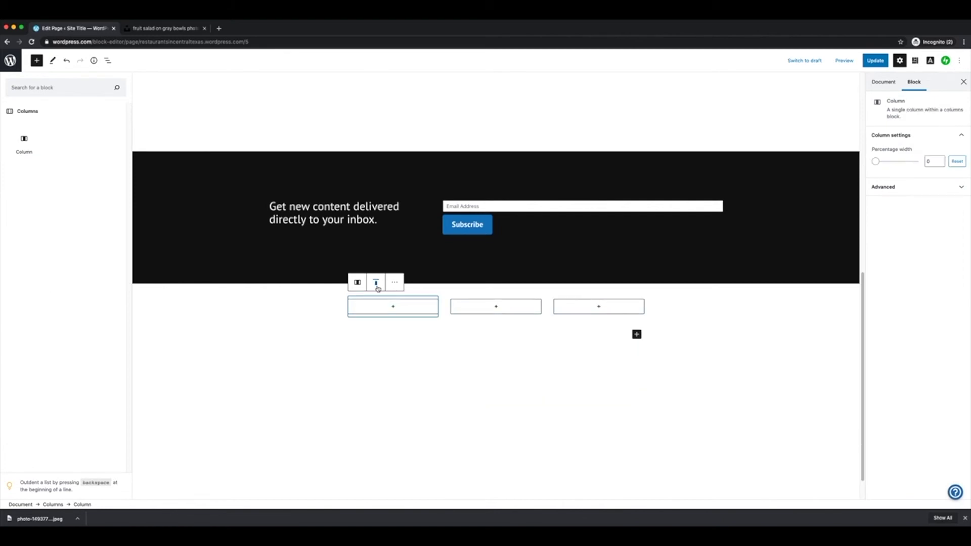
click(444, 303)
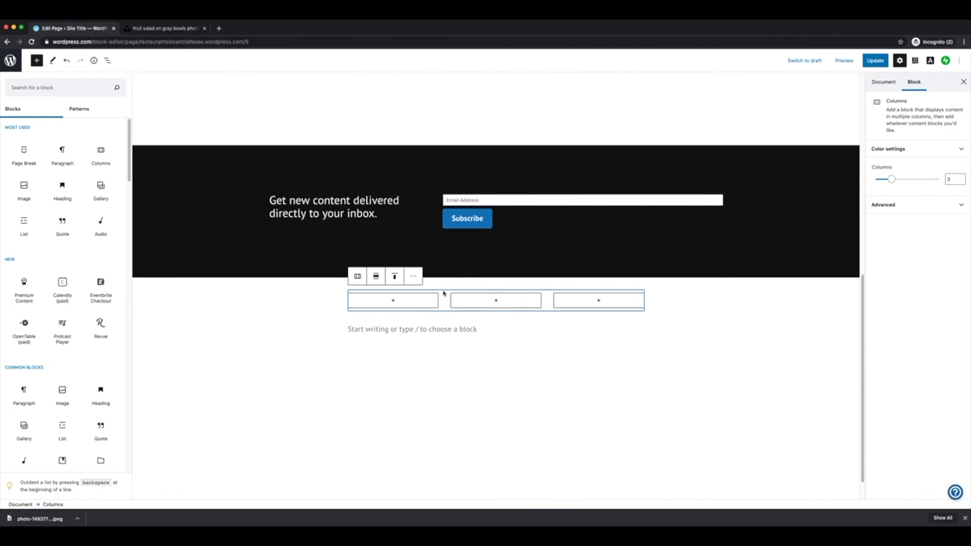
Set the three-column block to Full width, then change it to Wide width.
click(374, 278)
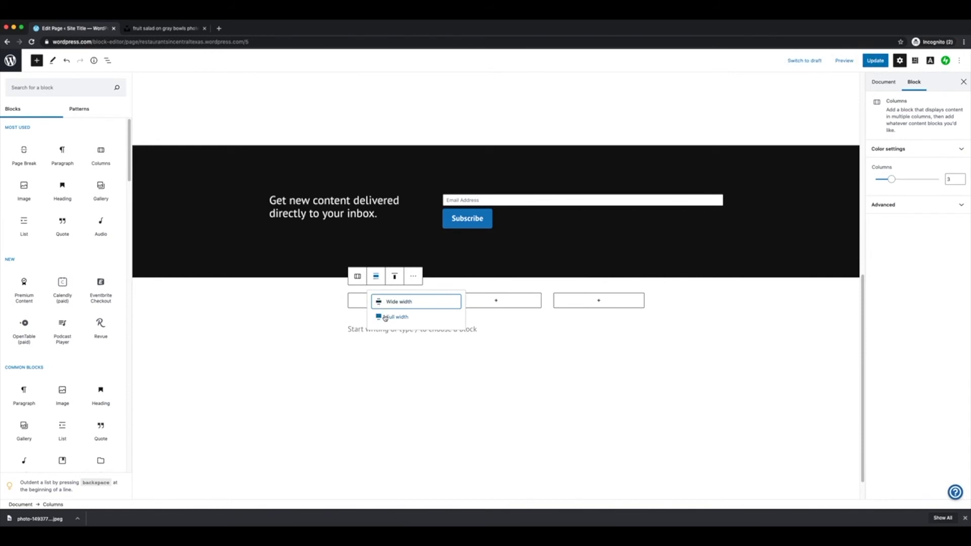
click(387, 317)
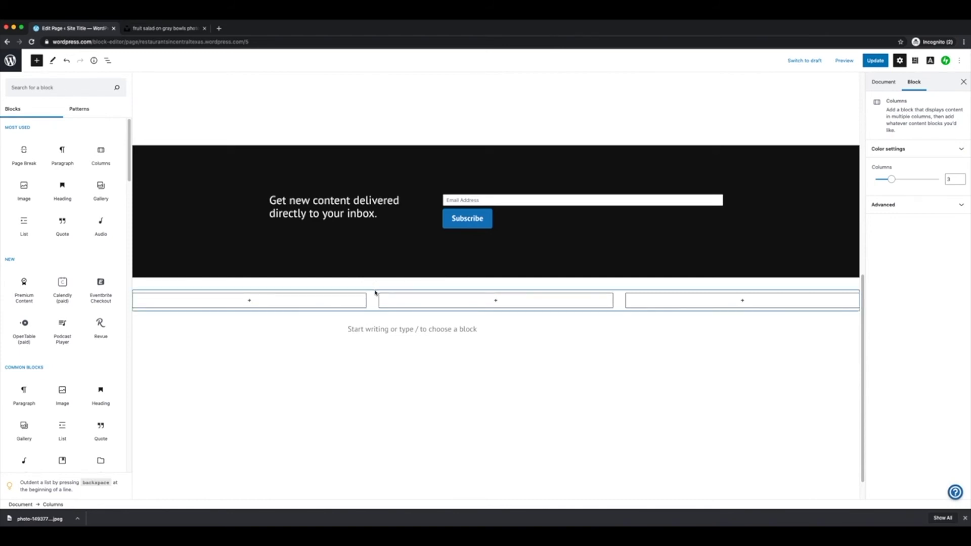
scroll(349, 303, down, 1)
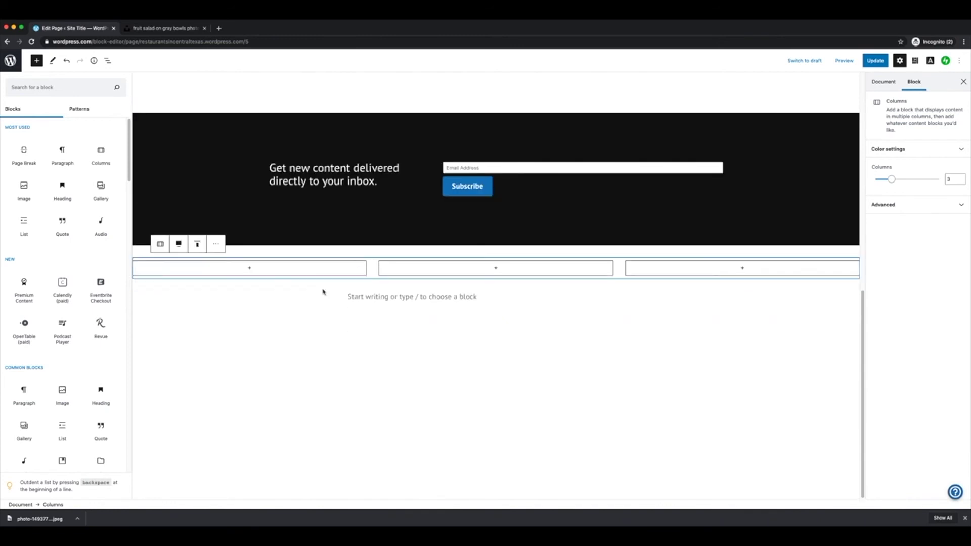
click(256, 315)
click(368, 262)
click(181, 247)
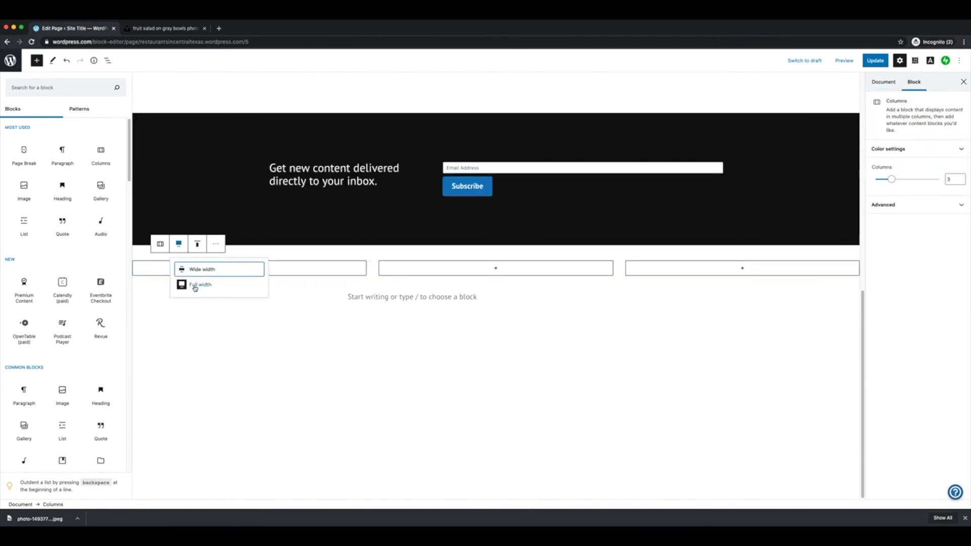
click(197, 271)
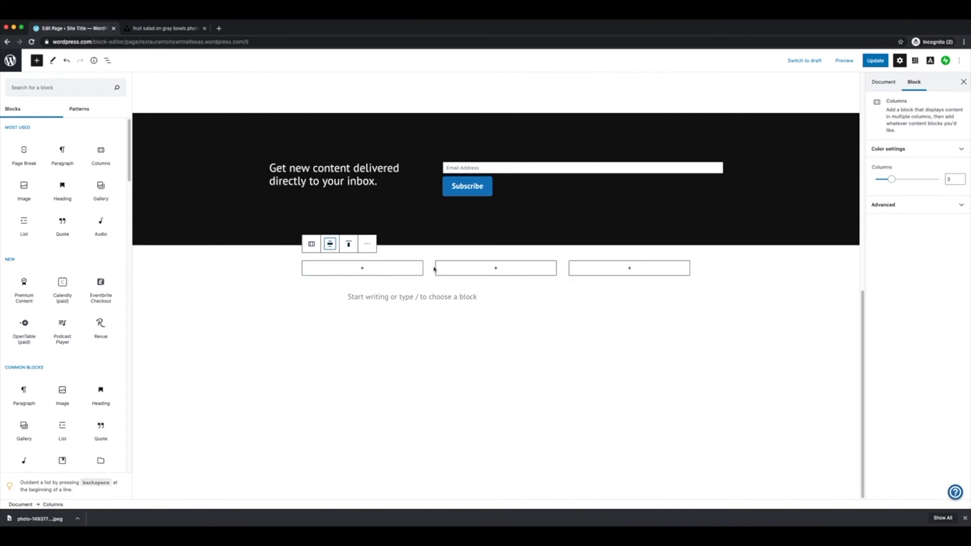
scroll(428, 273, up, 3)
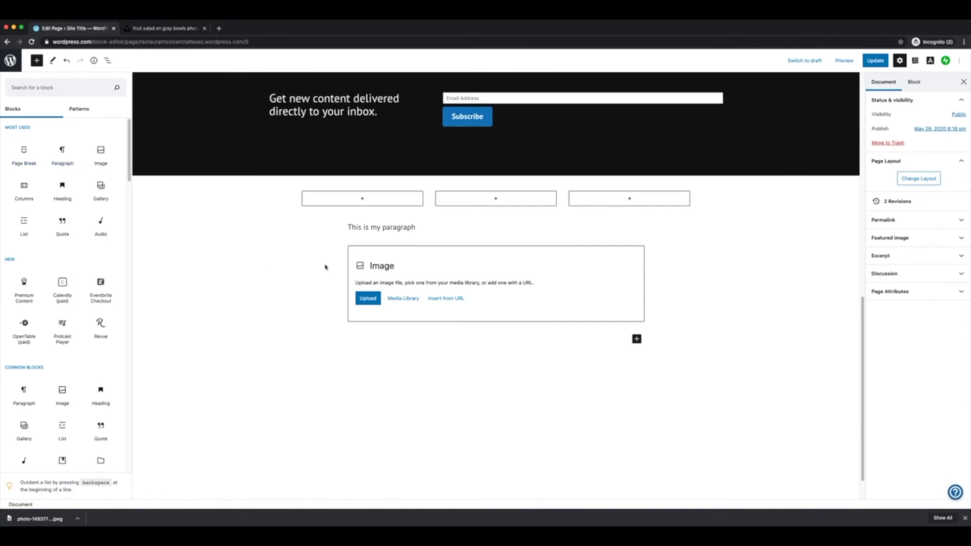
scroll(328, 266, up, 4)
scroll(328, 266, up, 4)
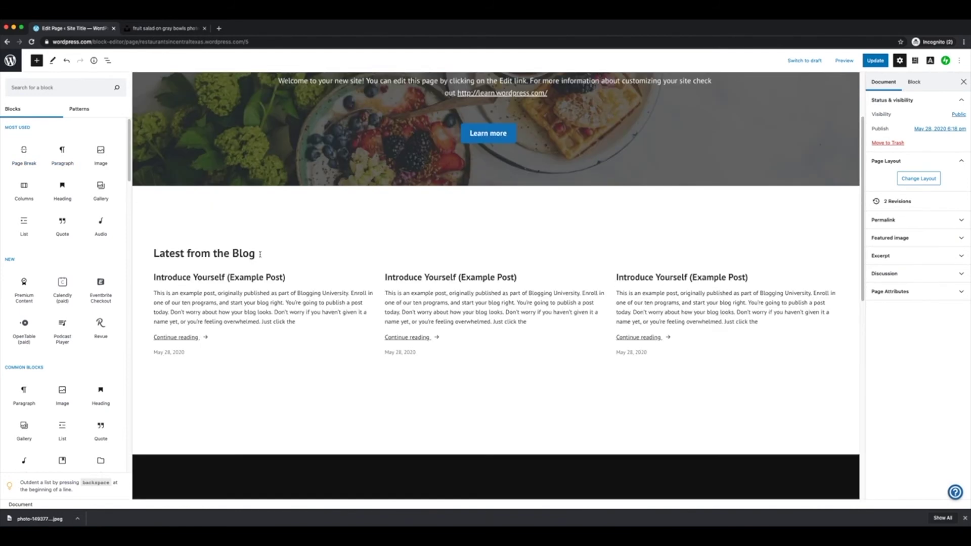
scroll(260, 253, down, 3)
scroll(259, 254, up, 5)
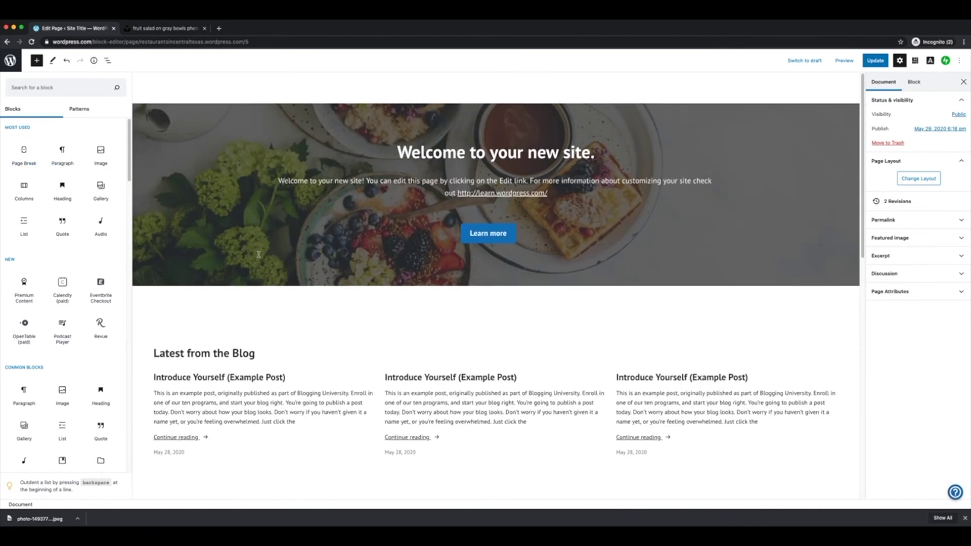
scroll(258, 254, down, 3)
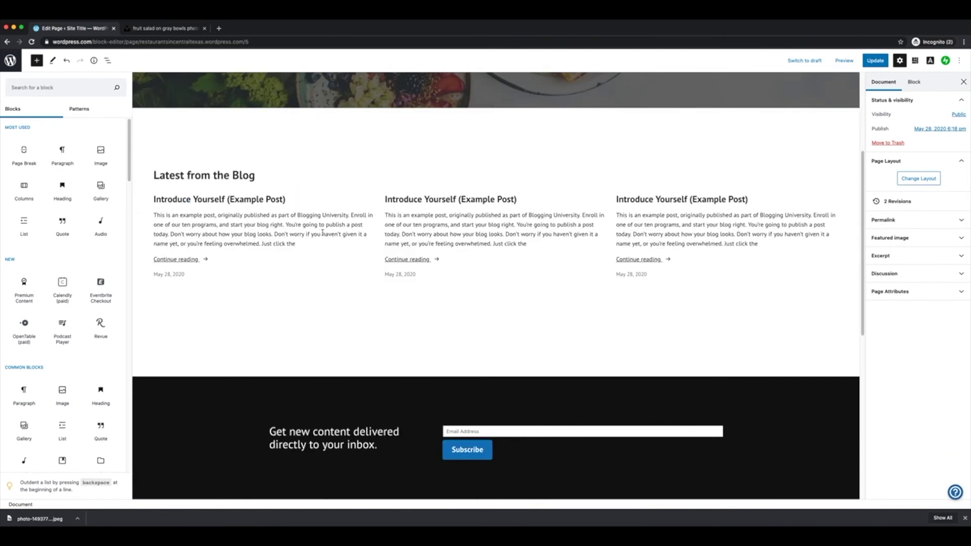
scroll(322, 232, up, 3)
scroll(323, 233, down, 7)
scroll(289, 264, down, 2)
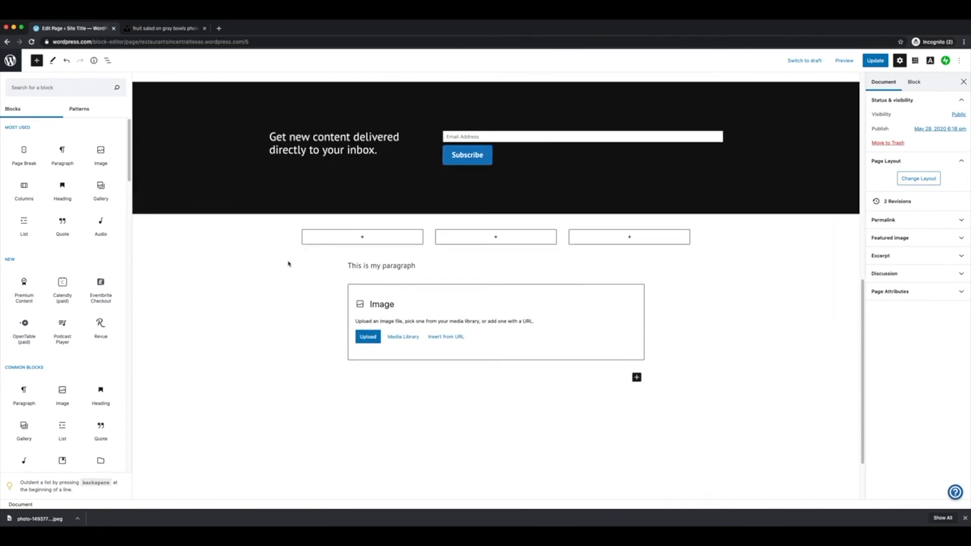
scroll(288, 263, down, 2)
scroll(288, 264, up, 10)
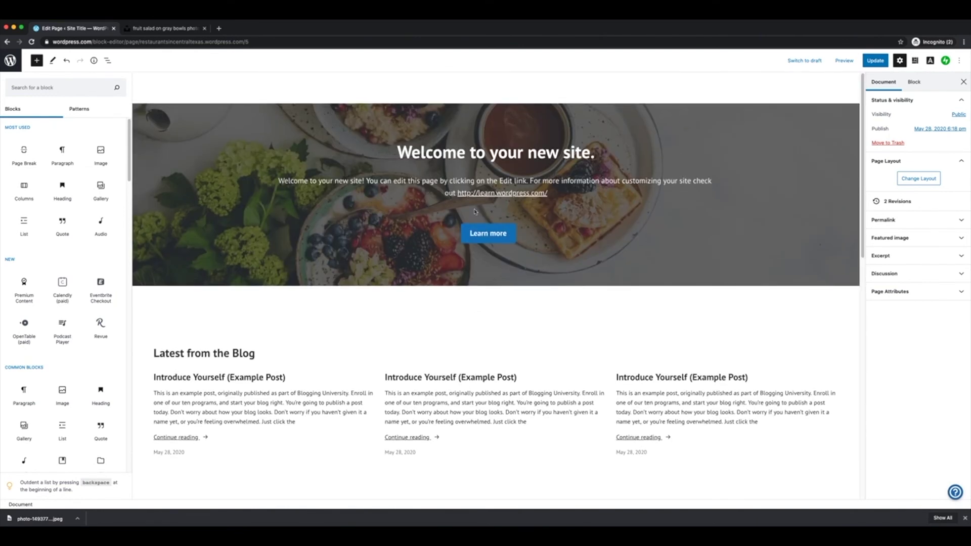
scroll(376, 343, down, 10)
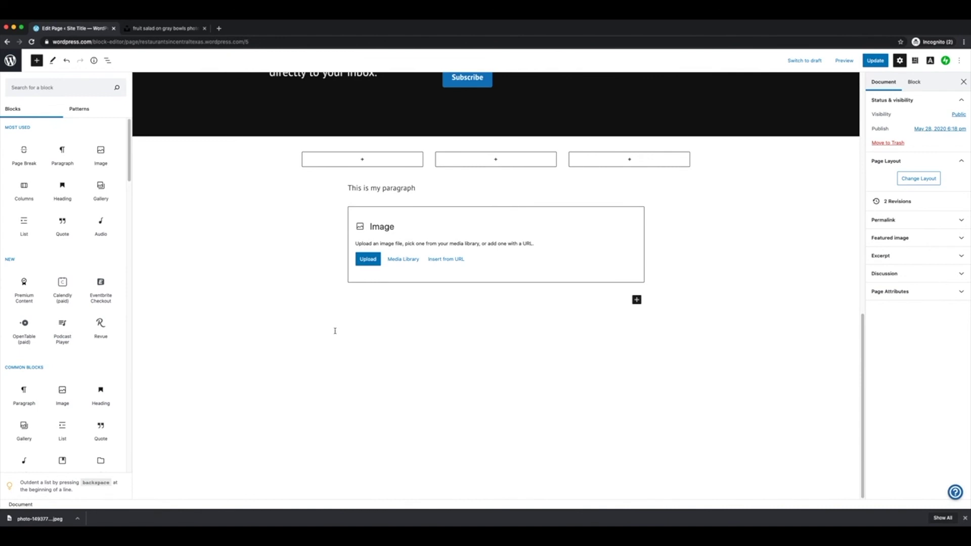
scroll(425, 273, up, 10)
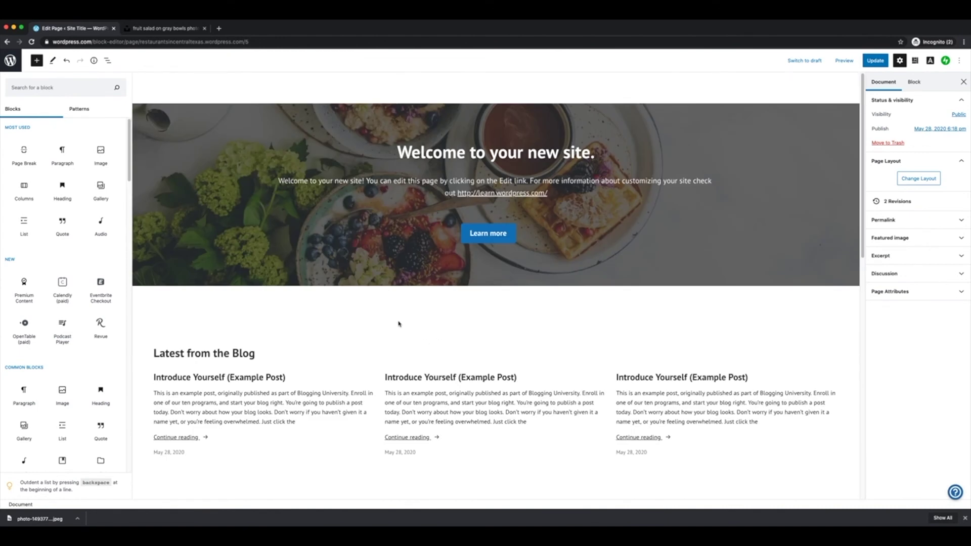
scroll(344, 349, down, 10)
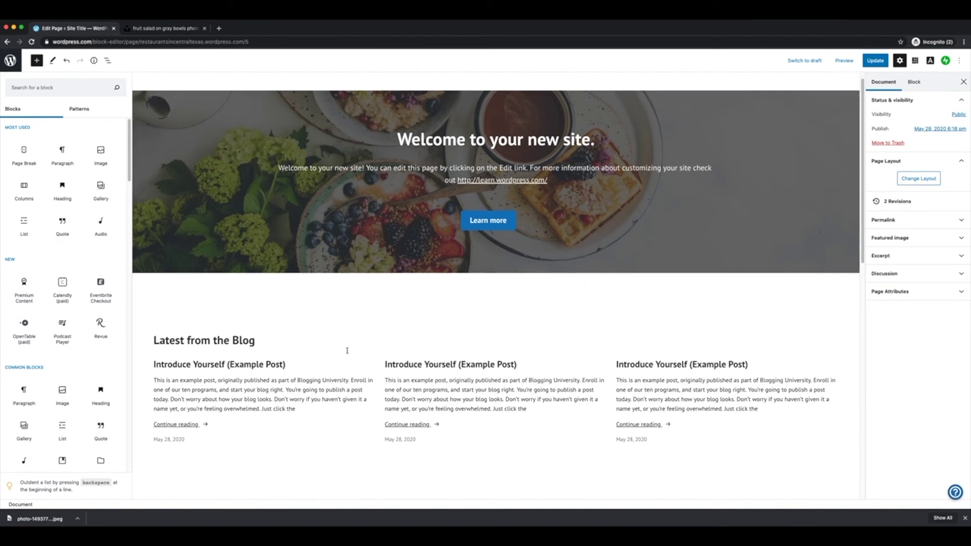
scroll(347, 353, up, 10)
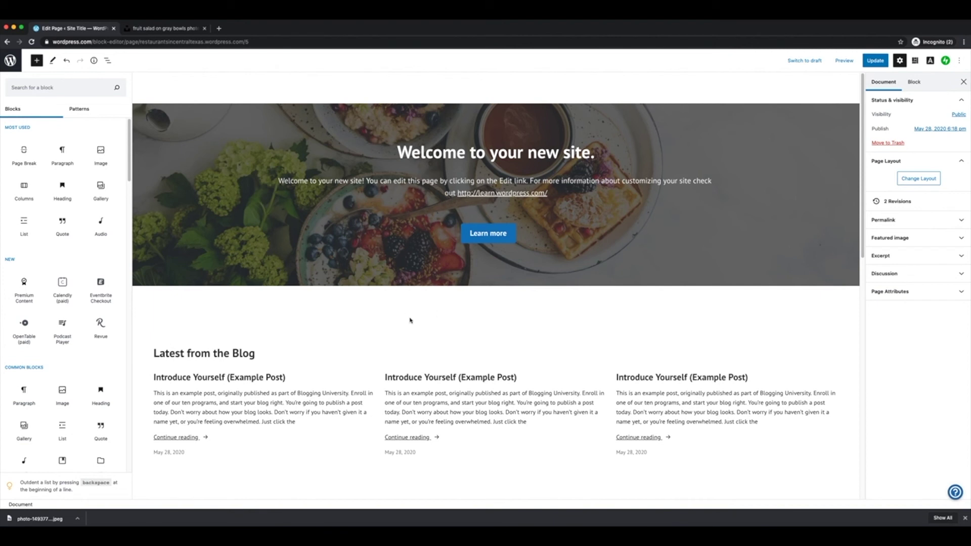
Update the page and go back to My Home via the WordPress logo.
click(877, 62)
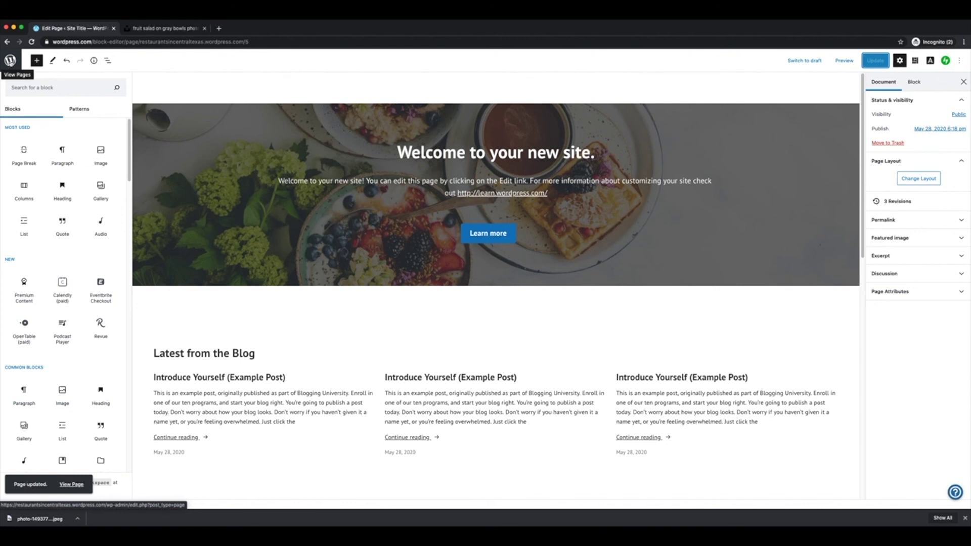
click(10, 61)
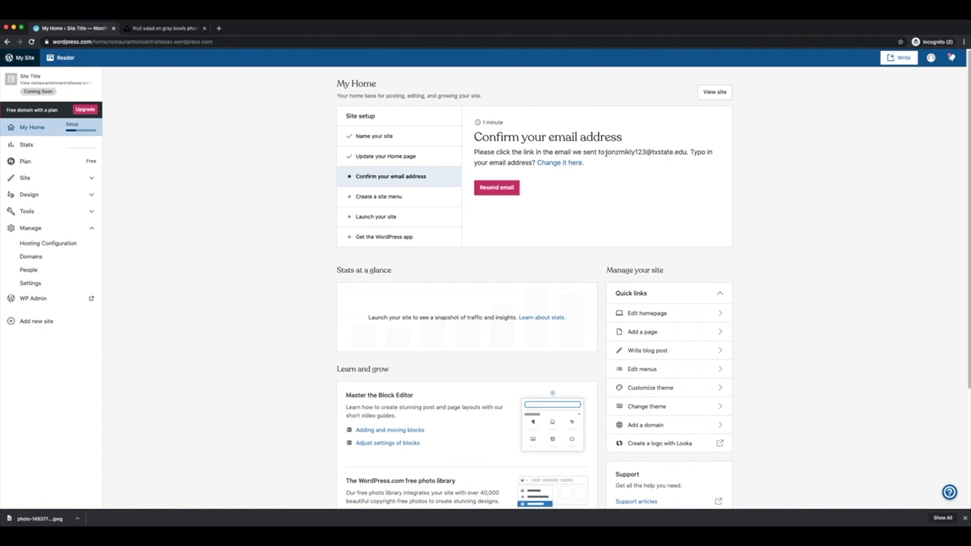
Skip the 'Create a site menu' setup step and open 'Launch your site'.
drag(606, 153, 686, 151)
click(684, 152)
click(392, 198)
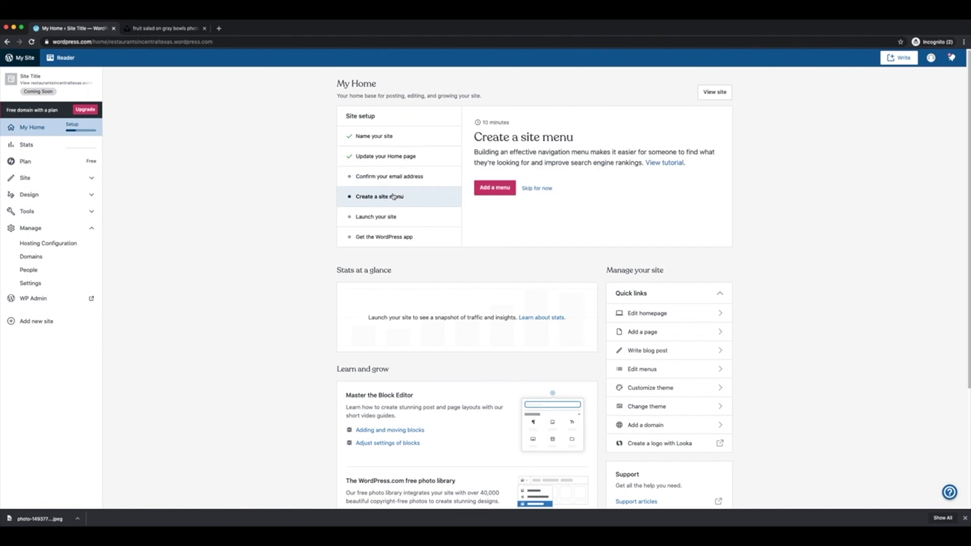
click(542, 189)
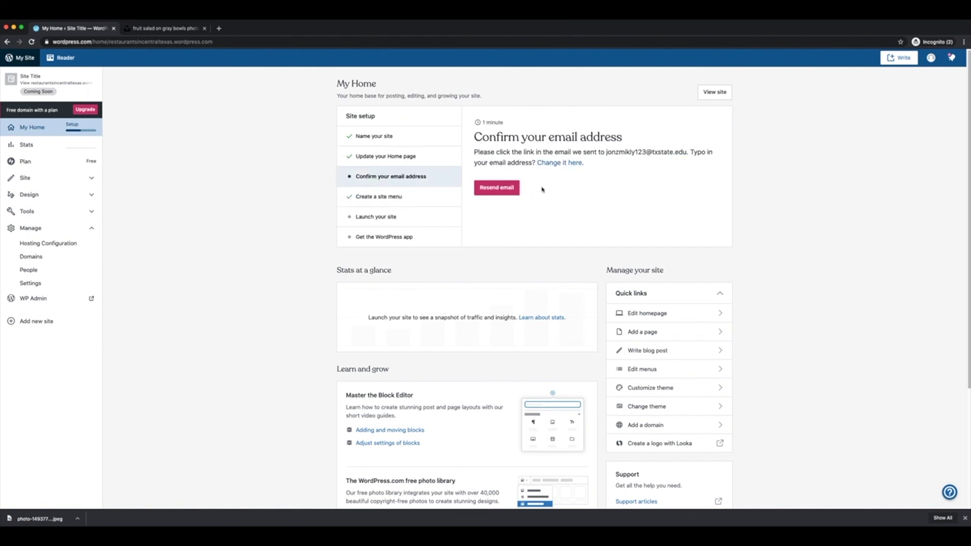
click(394, 217)
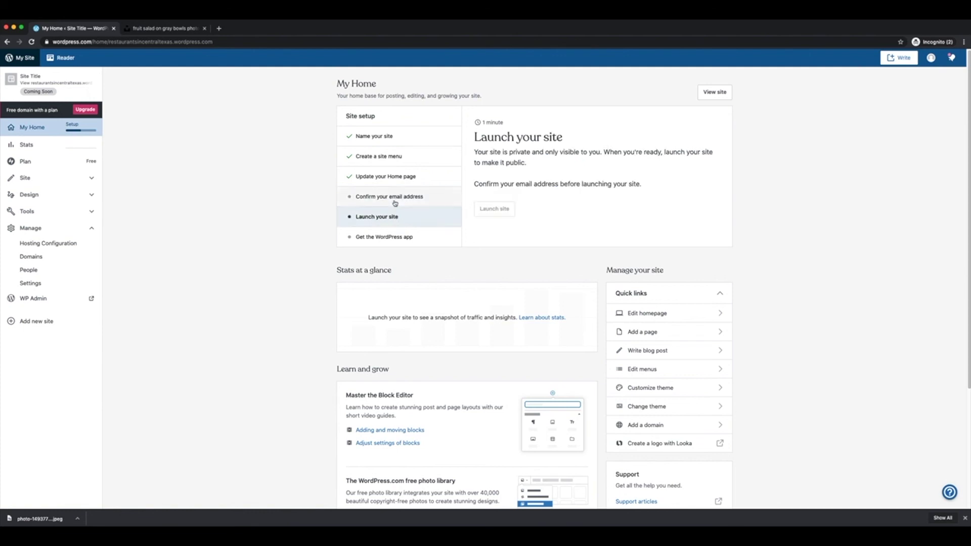